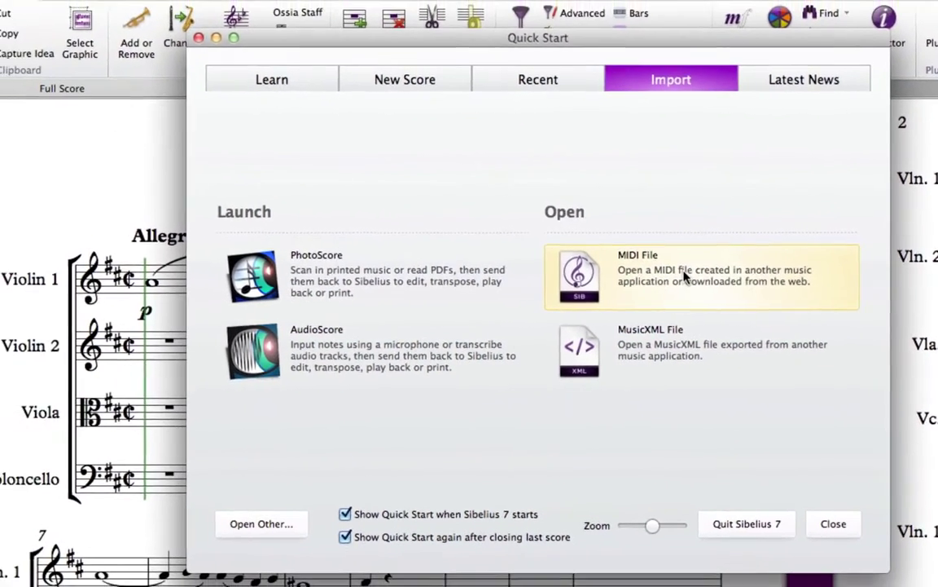
Close the Quick Start window and open PurpleSequencer.mid from the Lesson 3 folder inside Core resources
{"action": "left_click", "coordinate": [821, 520]}
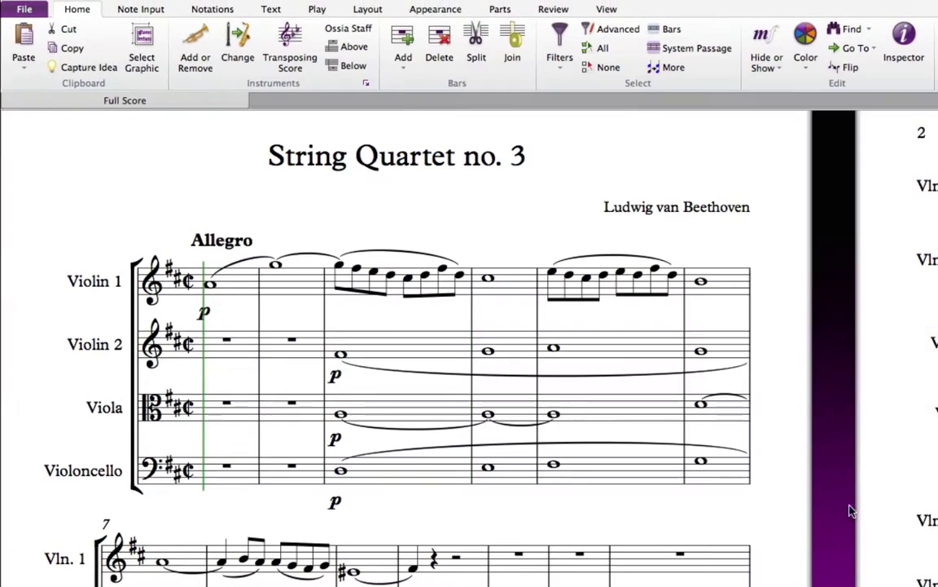
{"action": "left_click", "coordinate": [25, 10]}
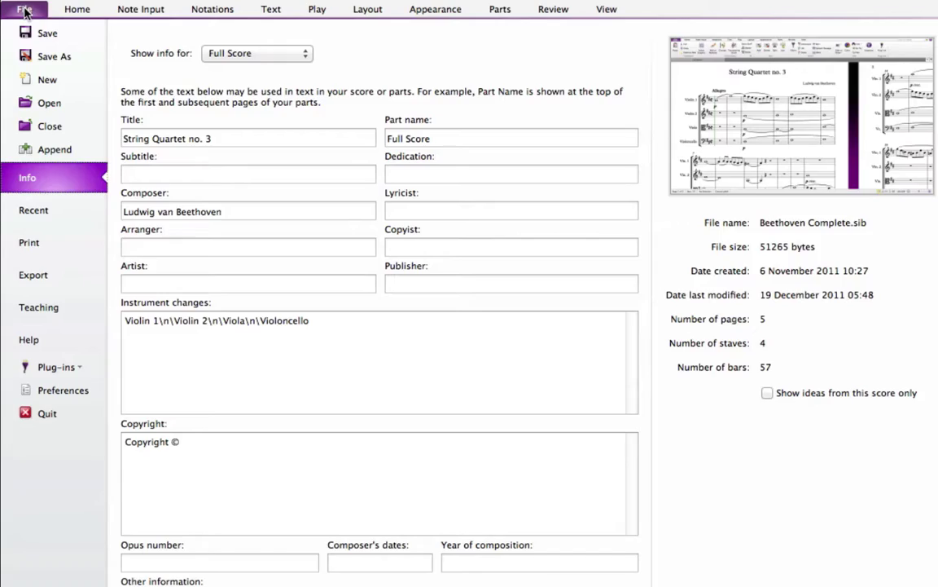
{"action": "left_click", "coordinate": [25, 104]}
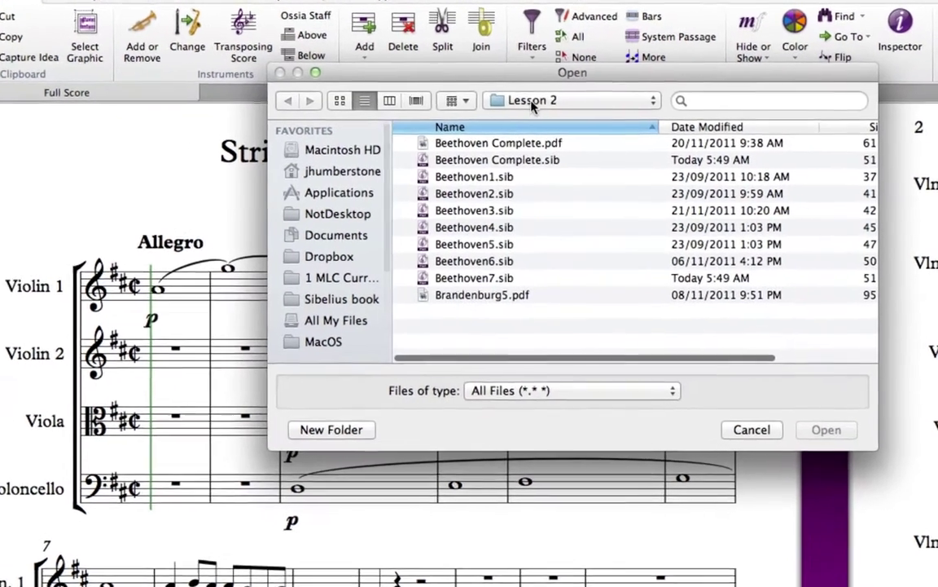
{"action": "left_click", "coordinate": [562, 108]}
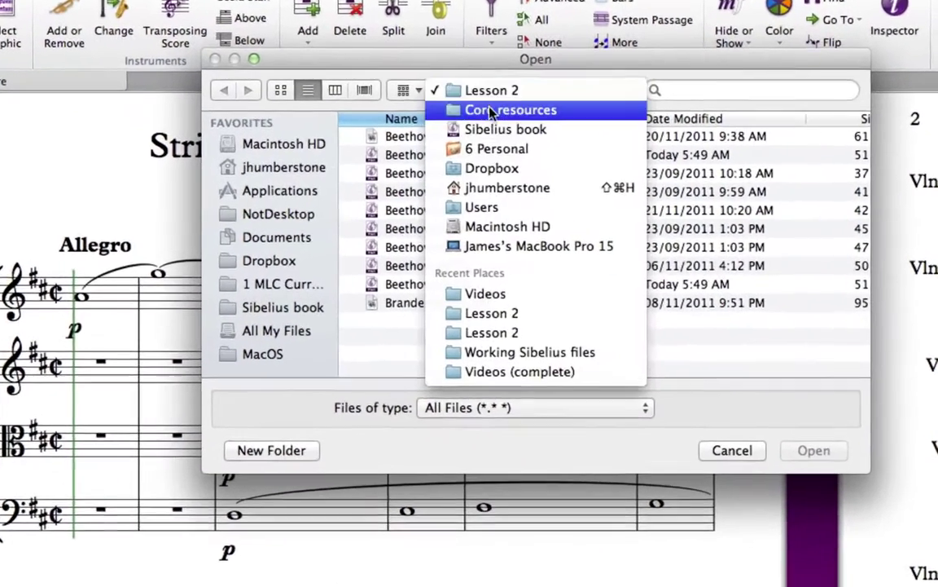
{"action": "left_click", "coordinate": [491, 110]}
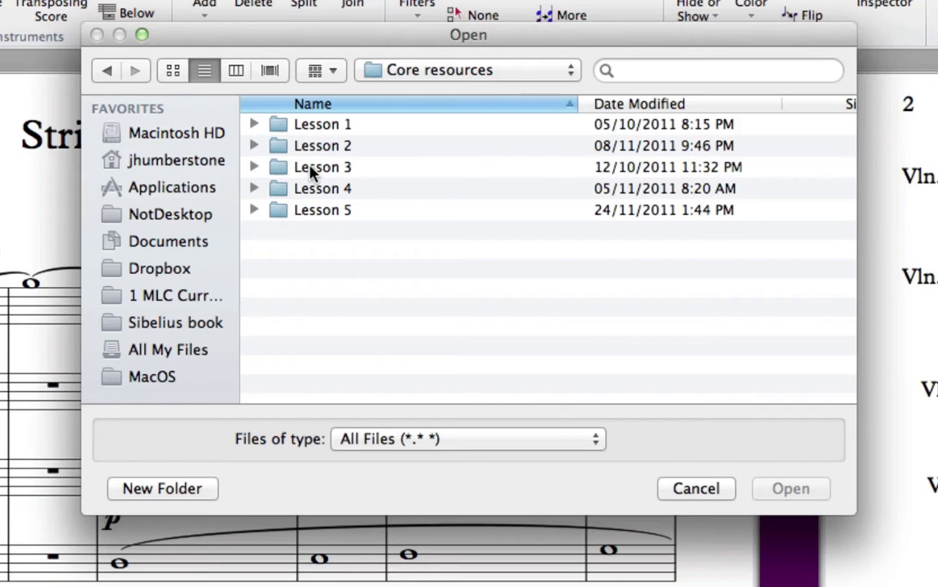
{"action": "double_click", "coordinate": [313, 168]}
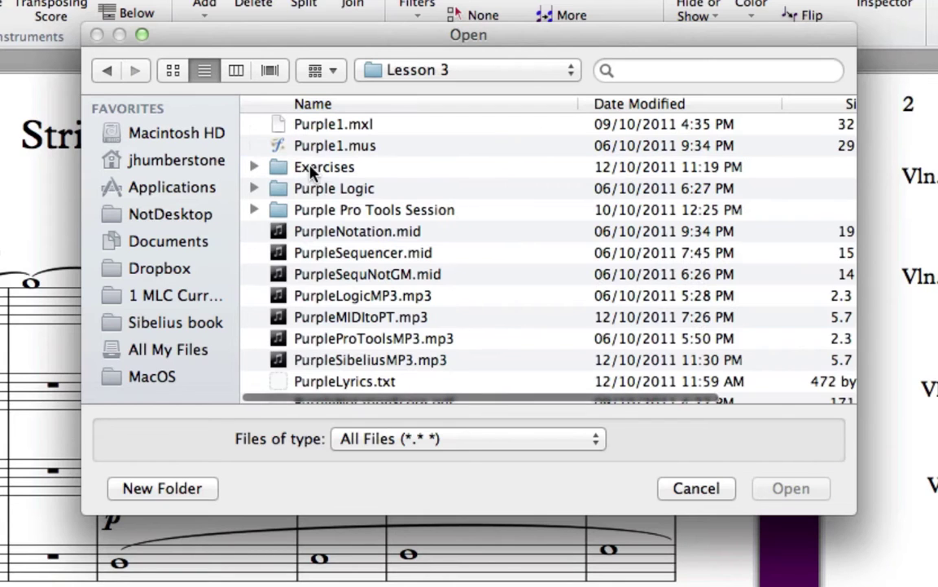
{"action": "left_click", "coordinate": [342, 251]}
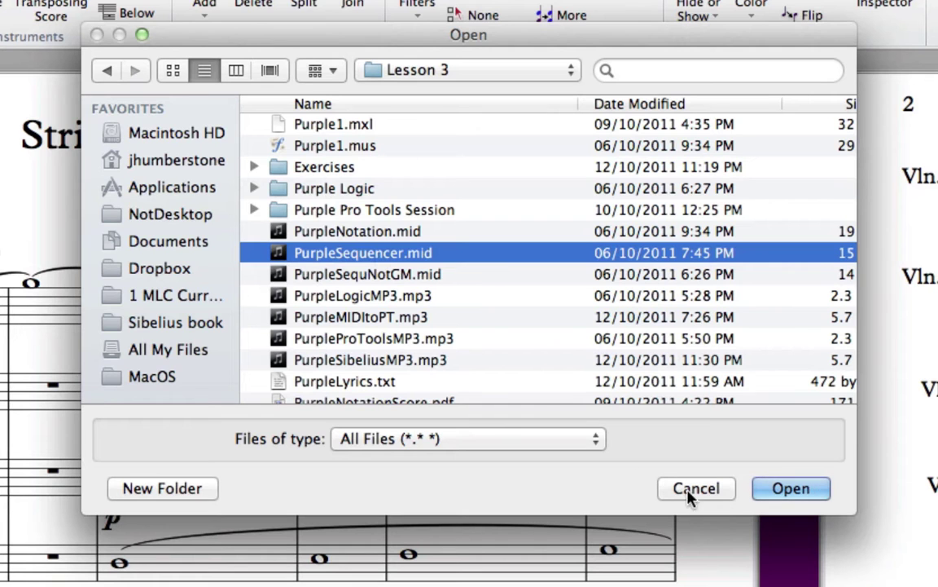
{"action": "left_click", "coordinate": [791, 489]}
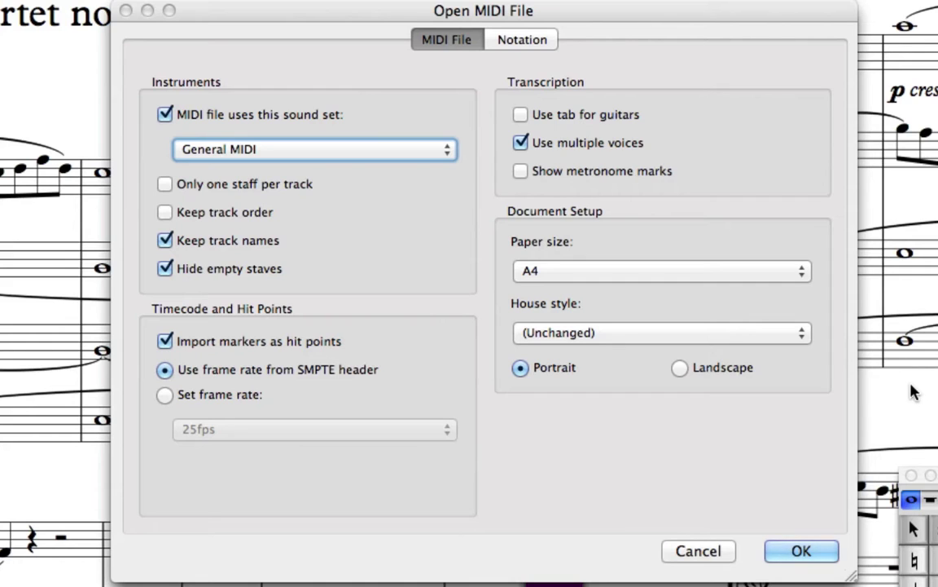
Import the MIDI file with Adjust rhythms turned off in the notation options
{"action": "key", "text": "XF86AudioLowerVolume"}
{"action": "left_click", "coordinate": [531, 45]}
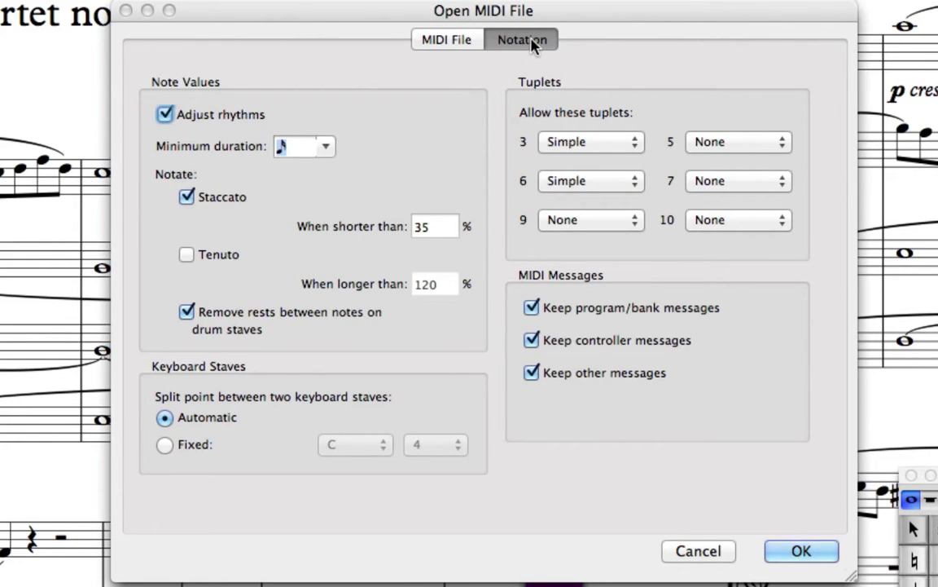
{"action": "left_click", "coordinate": [166, 116]}
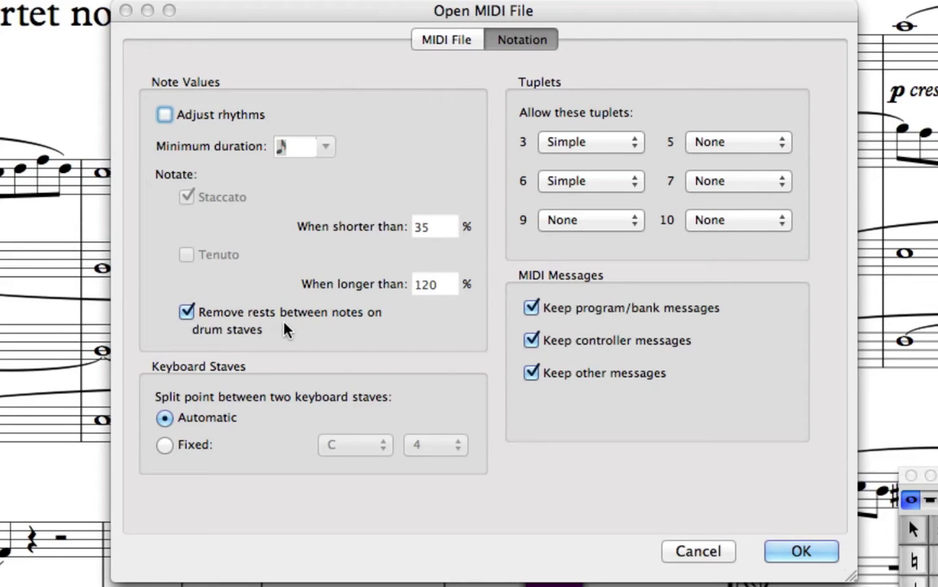
{"action": "left_click", "coordinate": [801, 553]}
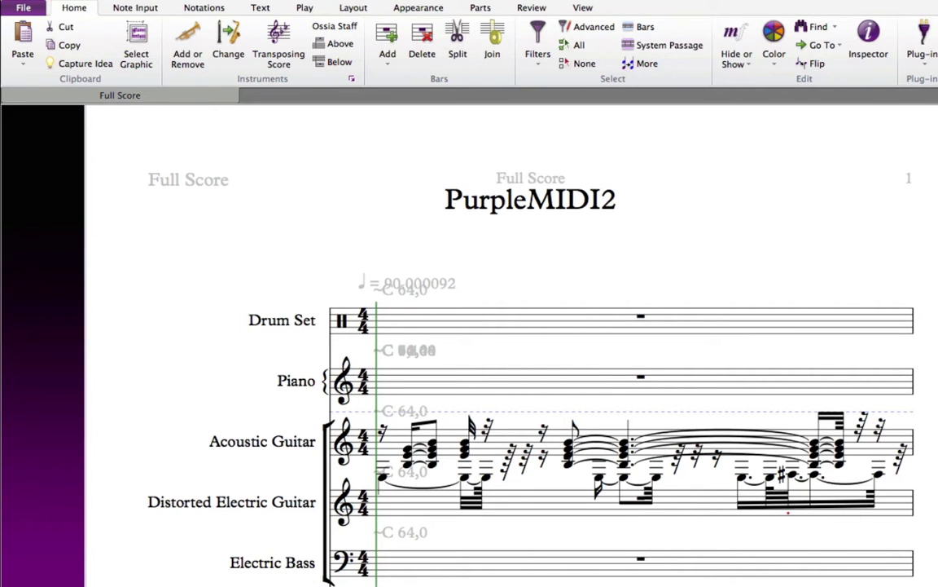
Look through the unadjusted rhythms in the imported score and close it without saving
{"action": "scroll", "coordinate": [522, 342], "scroll_direction": "down", "scroll_amount": 5}
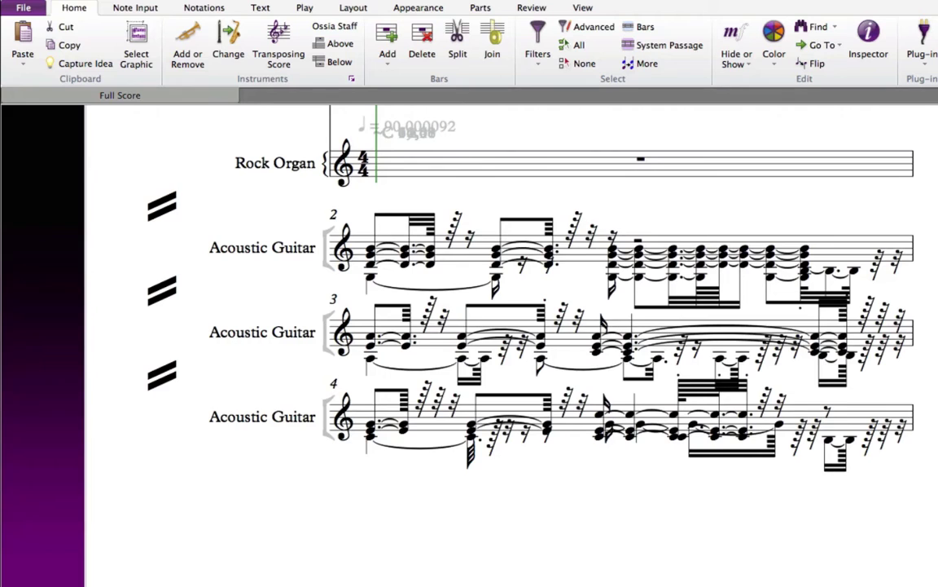
{"action": "scroll", "coordinate": [522, 343], "scroll_direction": "down", "scroll_amount": 5}
{"action": "scroll", "coordinate": [522, 342], "scroll_direction": "down", "scroll_amount": 5}
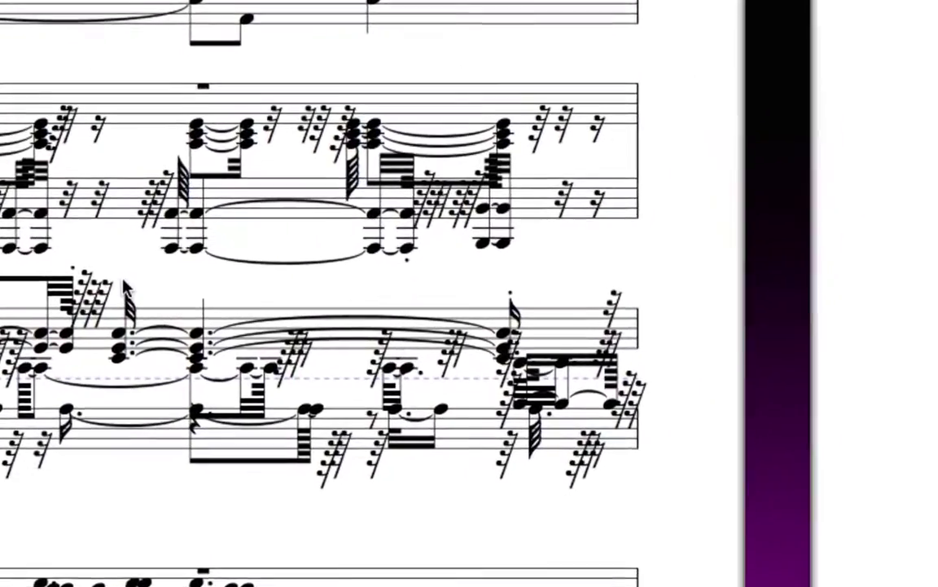
{"action": "key", "text": "super+w"}
{"action": "left_click", "coordinate": [510, 348]}
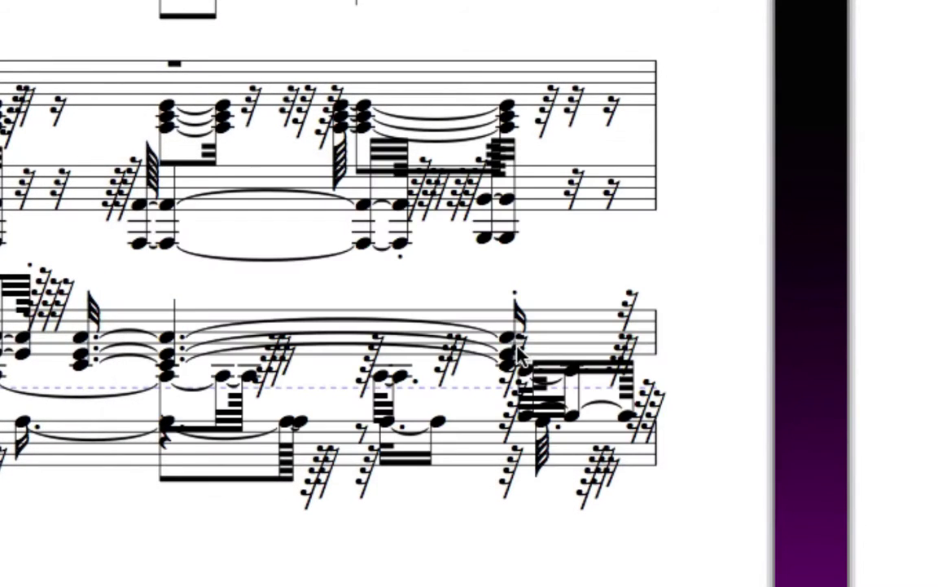
Reopen PurpleSequencer.mid and import it with Adjust rhythms on and a sixteenth-note minimum duration
{"action": "key", "text": "super+o"}
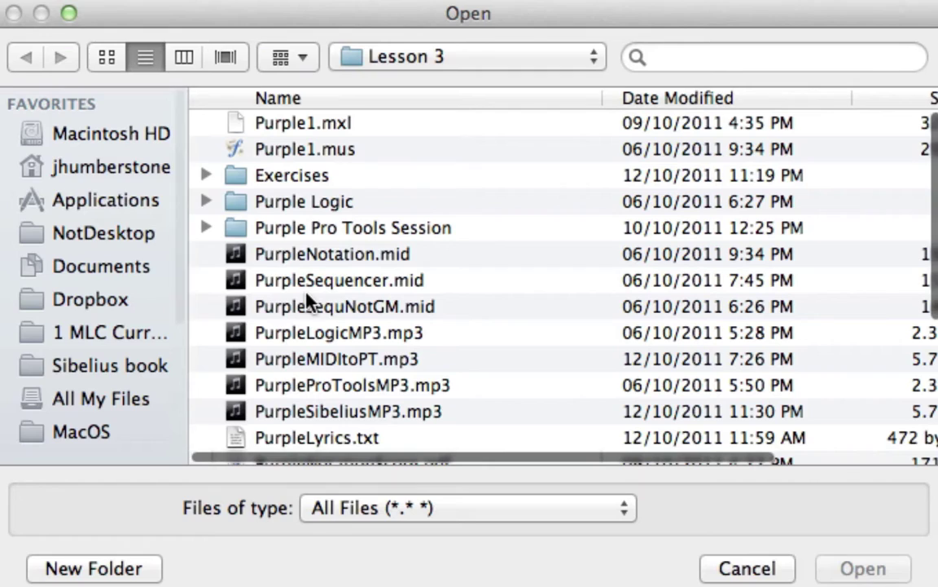
{"action": "left_click", "coordinate": [308, 234]}
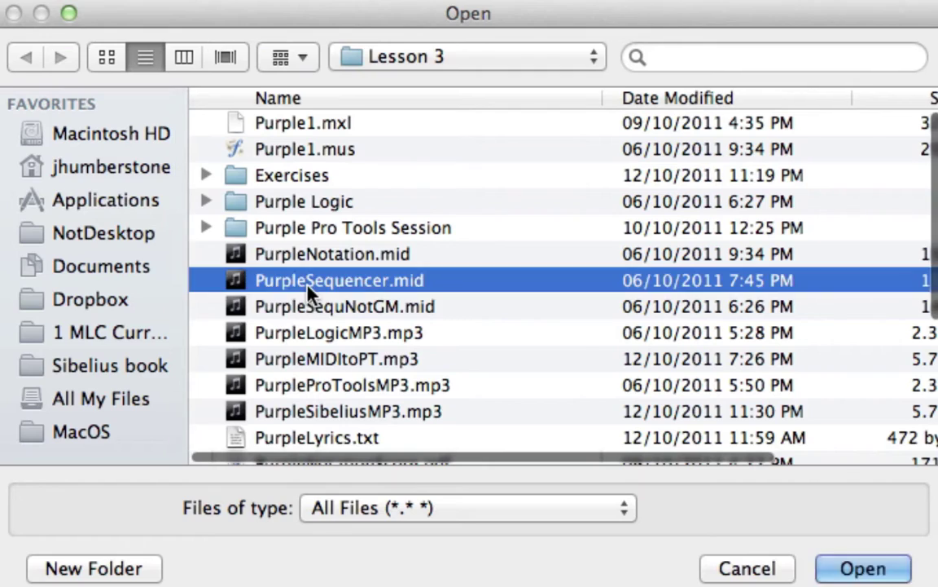
{"action": "double_click", "coordinate": [308, 293]}
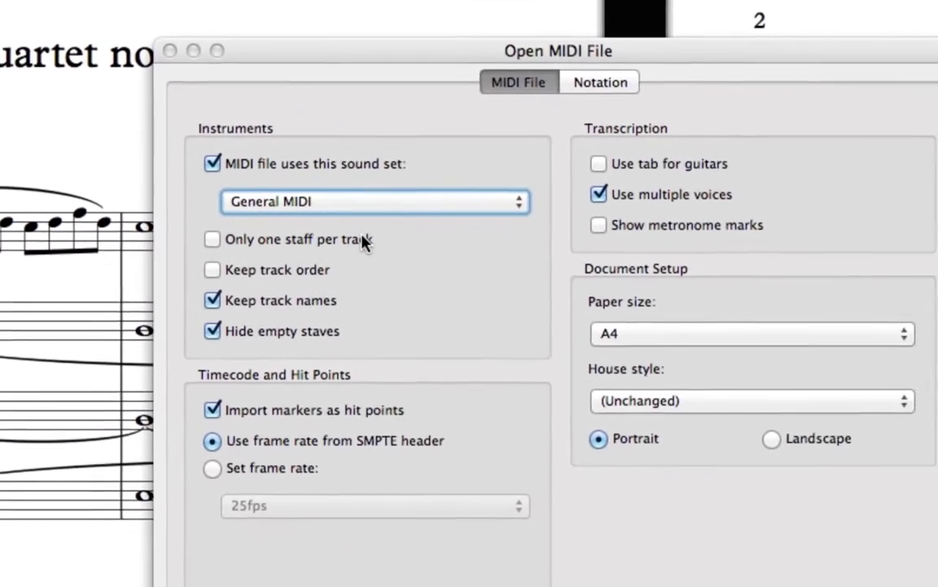
{"action": "left_click", "coordinate": [600, 83]}
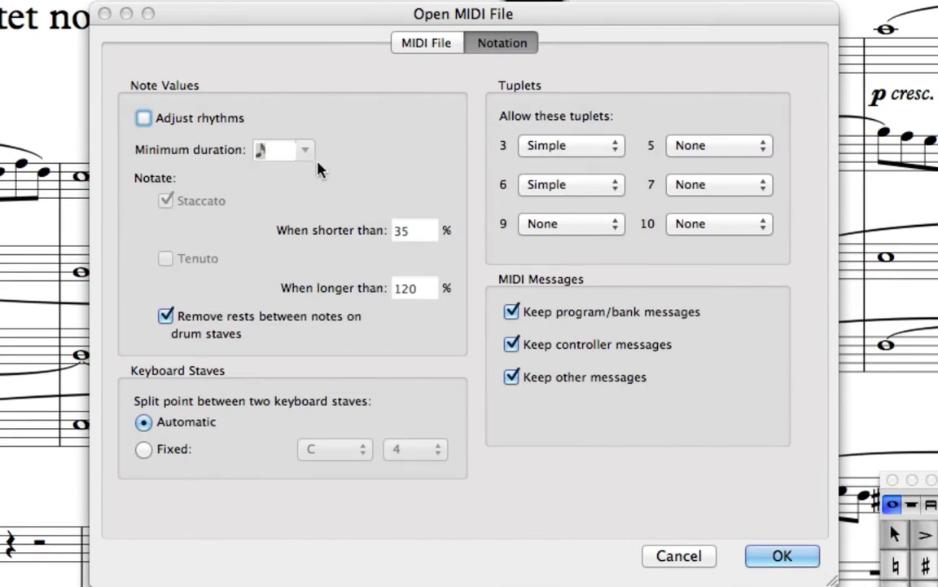
{"action": "left_click", "coordinate": [157, 120]}
{"action": "left_click", "coordinate": [306, 151]}
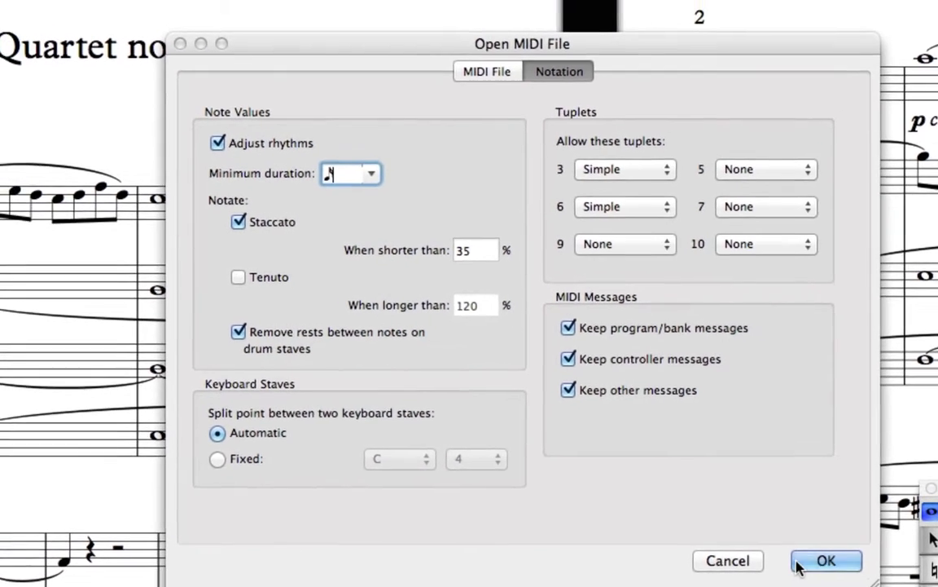
{"action": "left_click", "coordinate": [781, 555]}
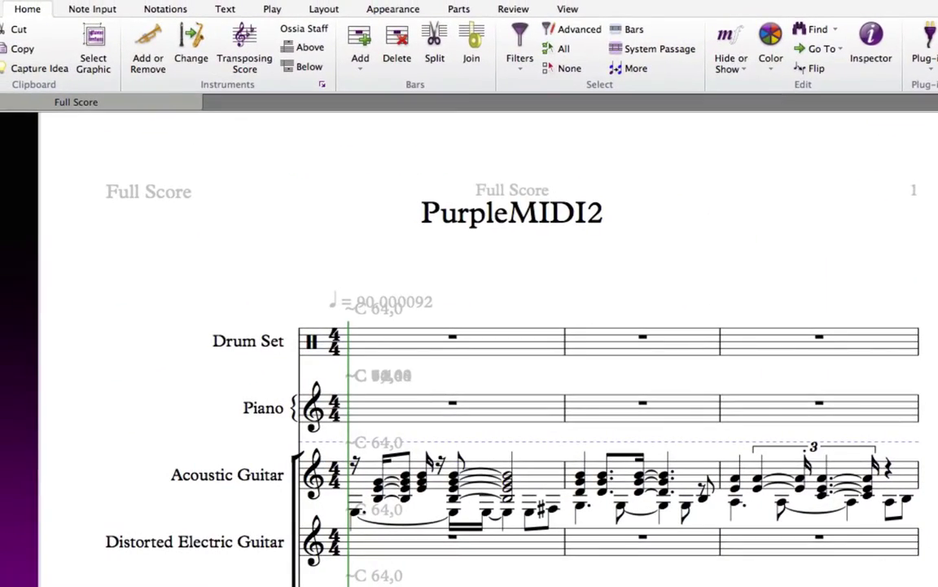
Examine the notation of the newly imported score across its pages, checking rhythms, tuplets and voices on each instrument
{"action": "scroll", "coordinate": [931, 463], "scroll_direction": "down", "scroll_amount": 5}
{"action": "scroll", "coordinate": [932, 462], "scroll_direction": "right", "scroll_amount": 3}
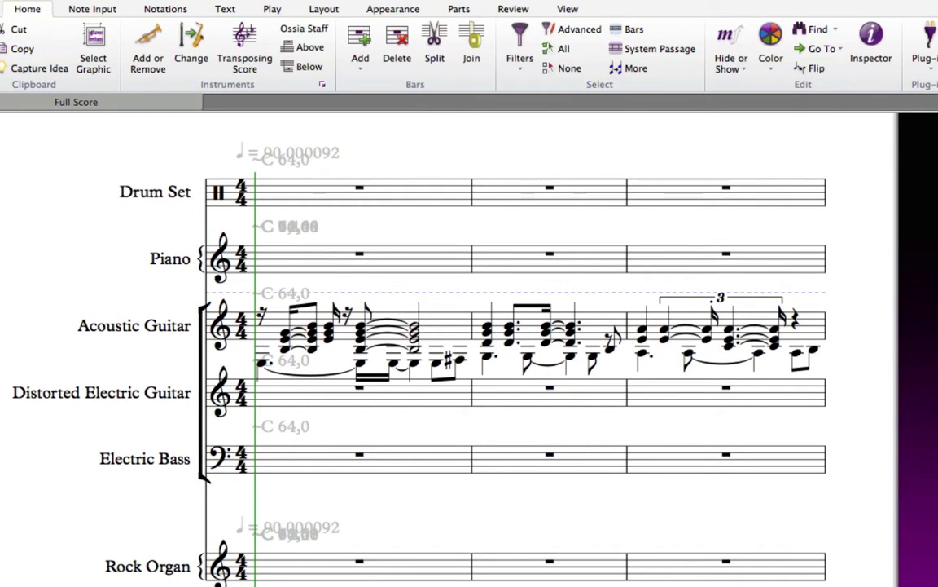
{"action": "scroll", "coordinate": [861, 262], "scroll_direction": "right", "scroll_amount": 1}
{"action": "scroll", "coordinate": [854, 212], "scroll_direction": "down", "scroll_amount": 10}
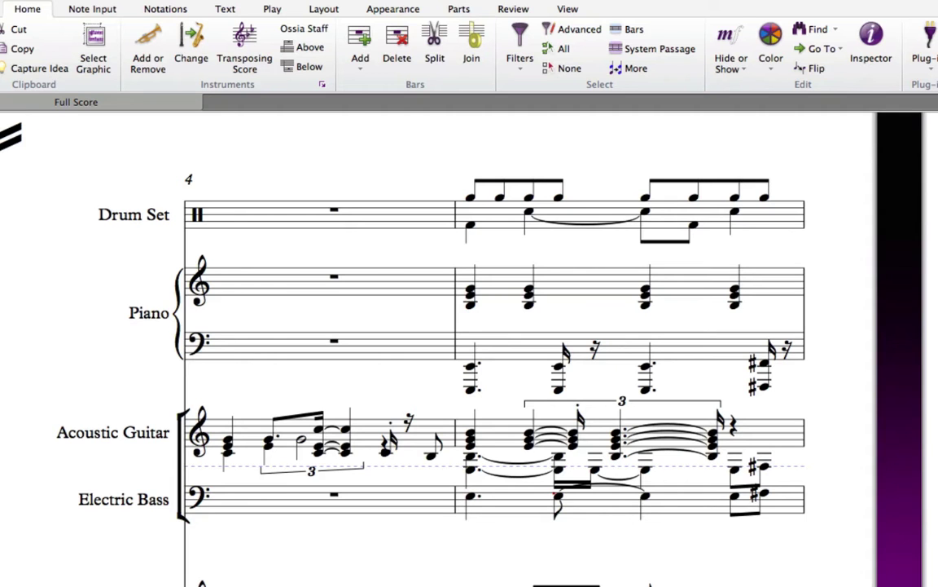
{"action": "scroll", "coordinate": [727, 469], "scroll_direction": "right", "scroll_amount": 10}
{"action": "scroll", "coordinate": [297, 544], "scroll_direction": "up", "scroll_amount": 4}
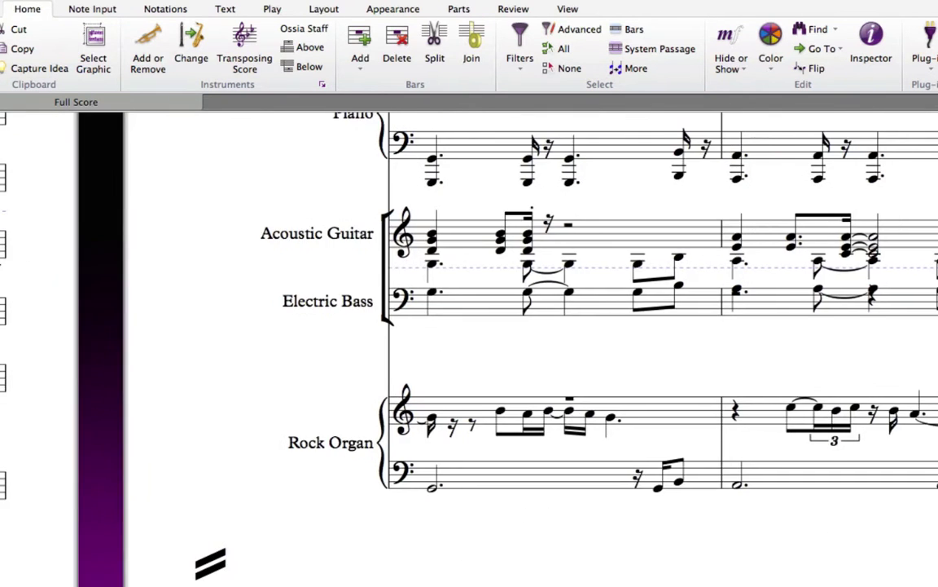
{"action": "scroll", "coordinate": [296, 544], "scroll_direction": "up", "scroll_amount": 4}
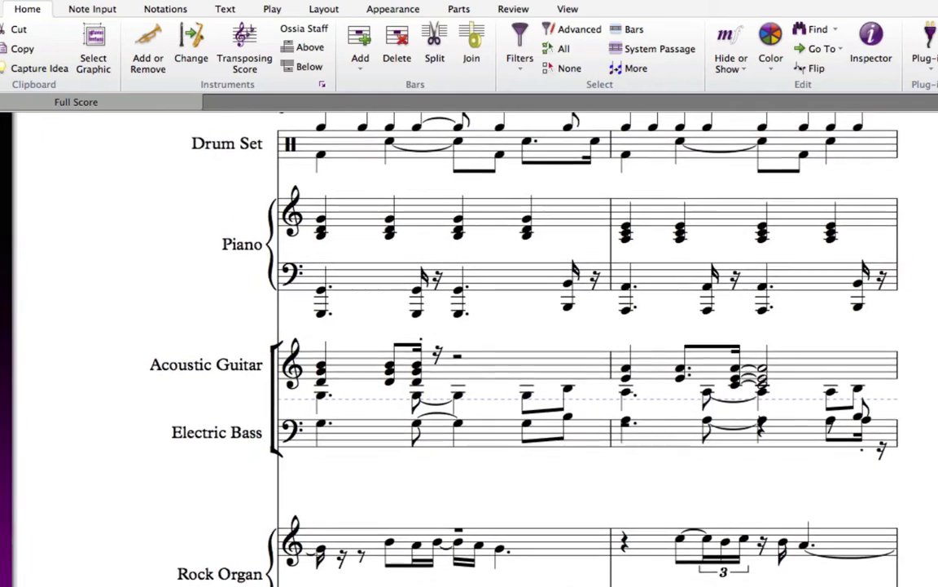
{"action": "scroll", "coordinate": [297, 544], "scroll_direction": "right", "scroll_amount": 2}
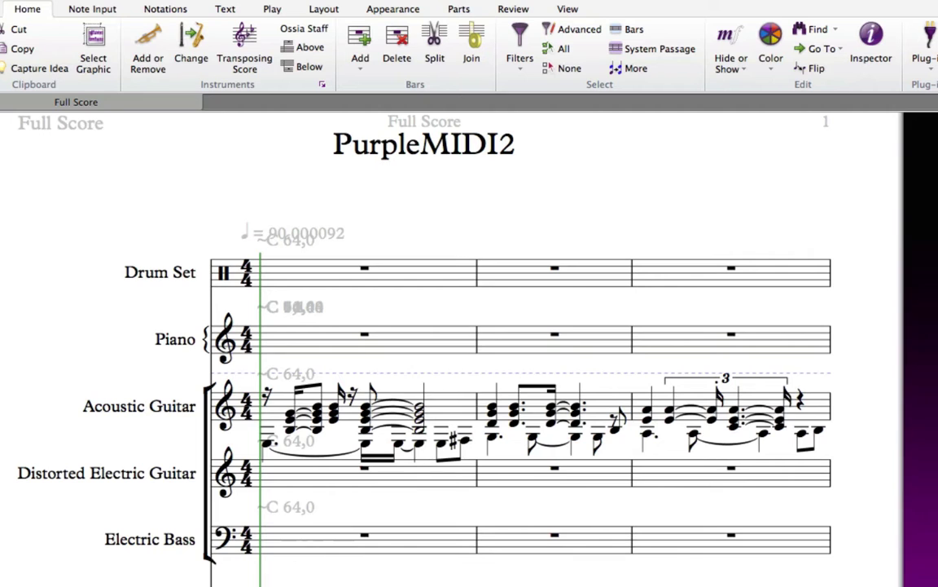
Save the imported score in the Scores folder as MIDISixteenth
{"action": "key", "text": "super+shift+s"}
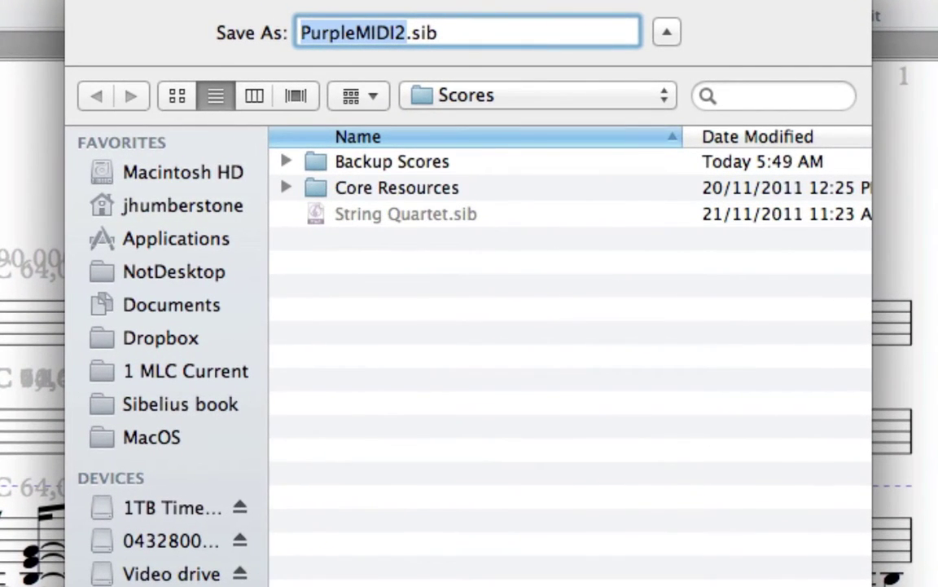
{"action": "type", "text": "MIDISix"}
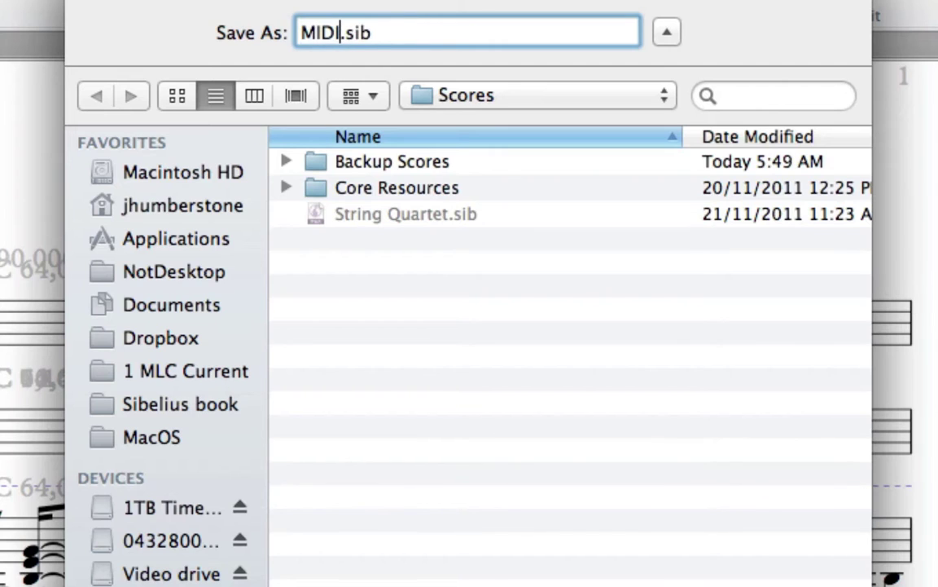
{"action": "type", "text": "teenth"}
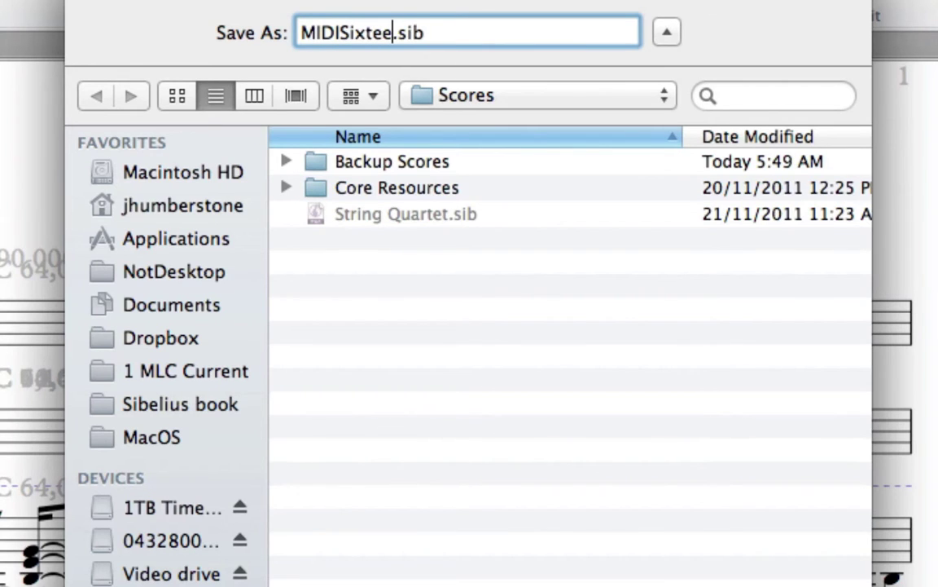
{"action": "key", "text": "Return"}
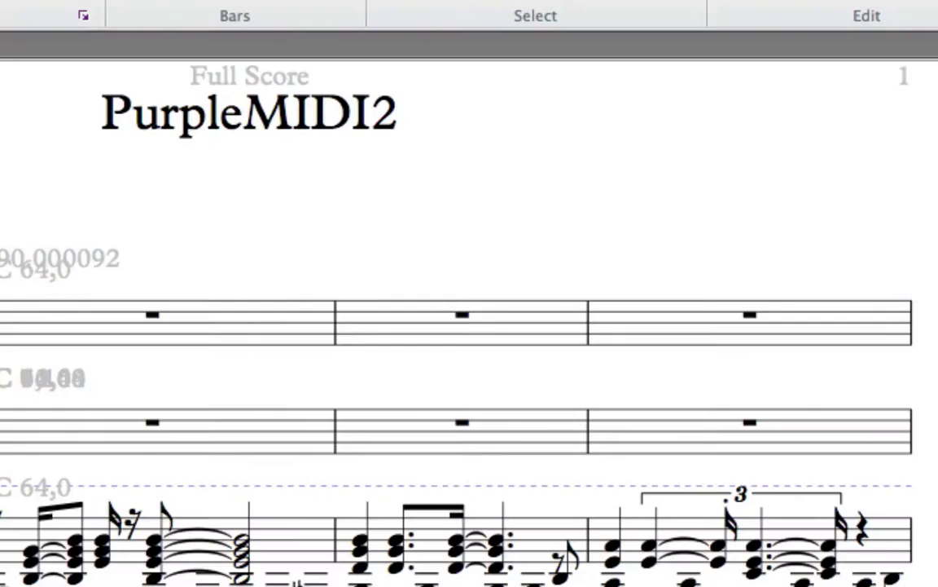
Import the MIDI file again with multiple voices off, all tuplets set to None and a sixteenth-note minimum duration
{"action": "key", "text": "super+o"}
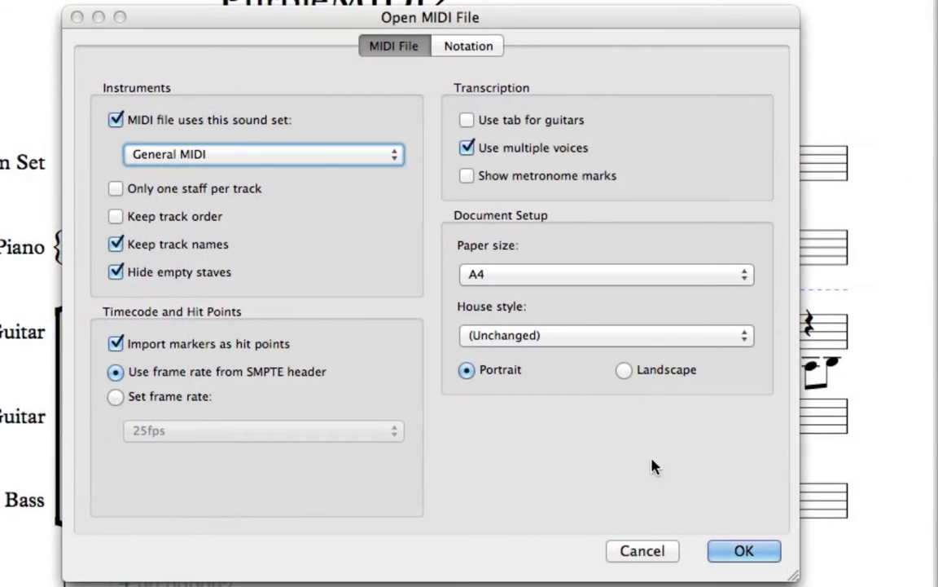
{"action": "left_click", "coordinate": [468, 148]}
{"action": "left_click", "coordinate": [459, 44]}
{"action": "left_click", "coordinate": [521, 148]}
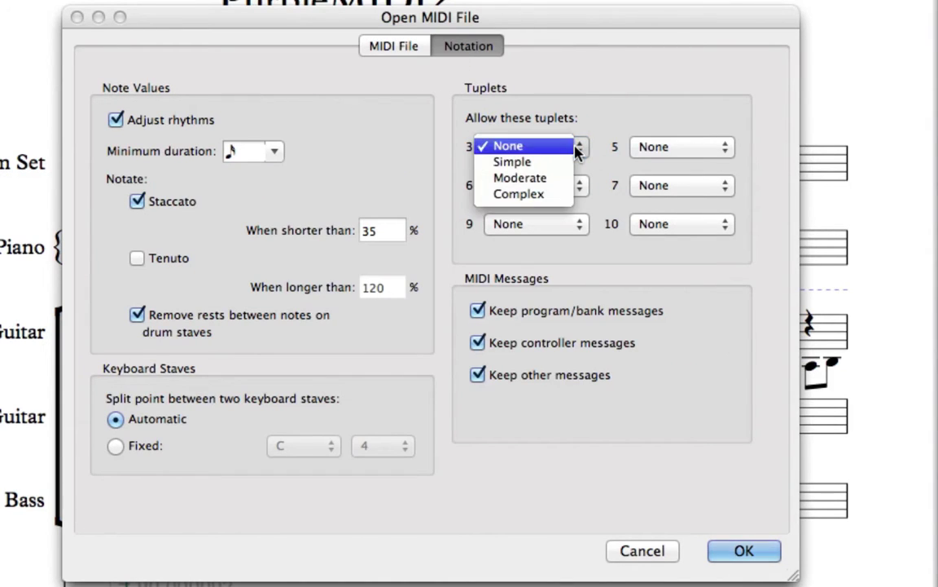
{"action": "left_click", "coordinate": [559, 149]}
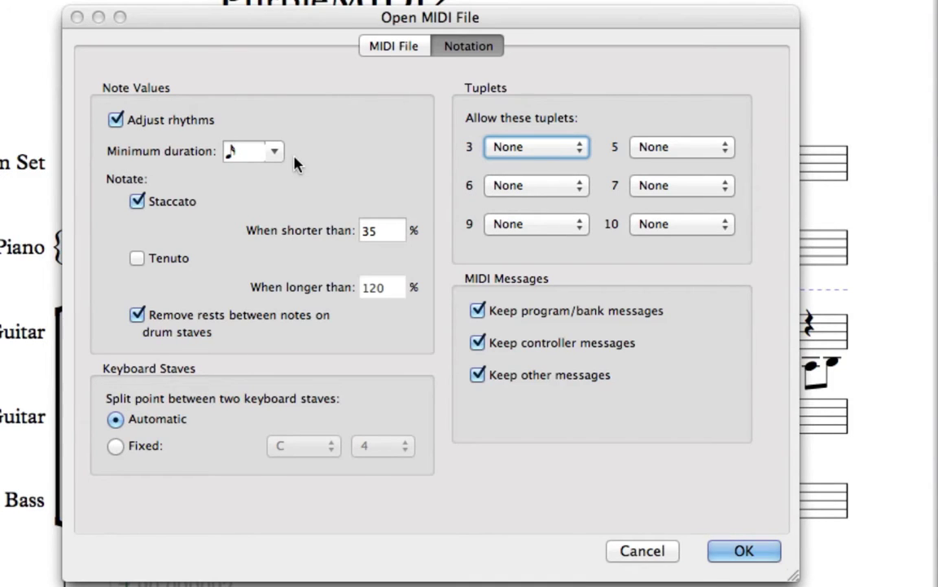
{"action": "left_click", "coordinate": [742, 554]}
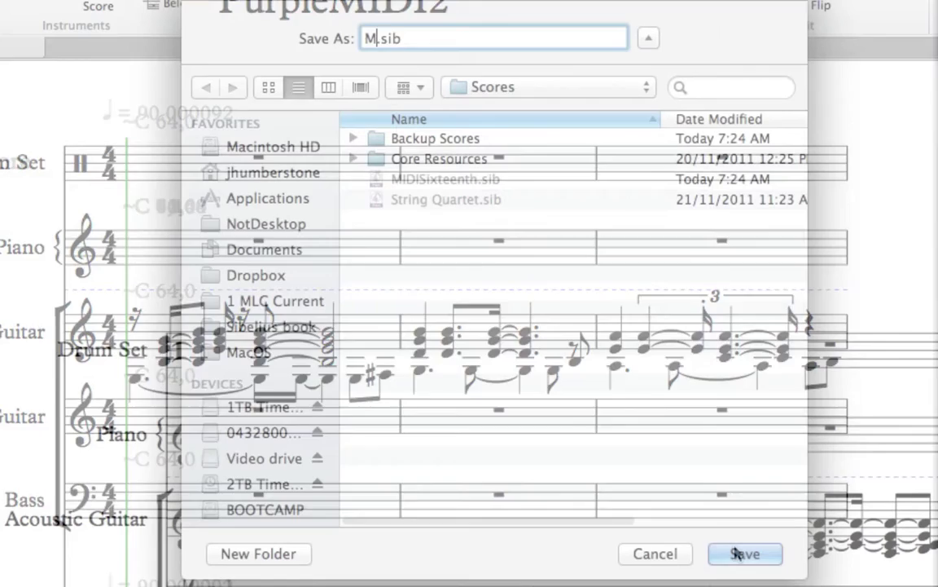
Save this new import in the Scores folder under a name beginning with MIDIsixteenthno
{"action": "type", "text": "IDIsix"}
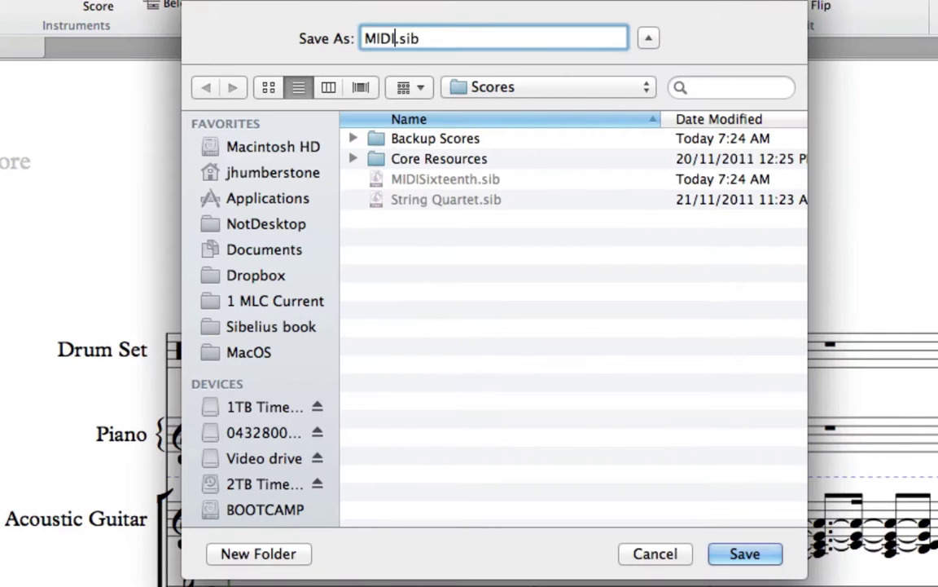
{"action": "type", "text": "teenthno"}
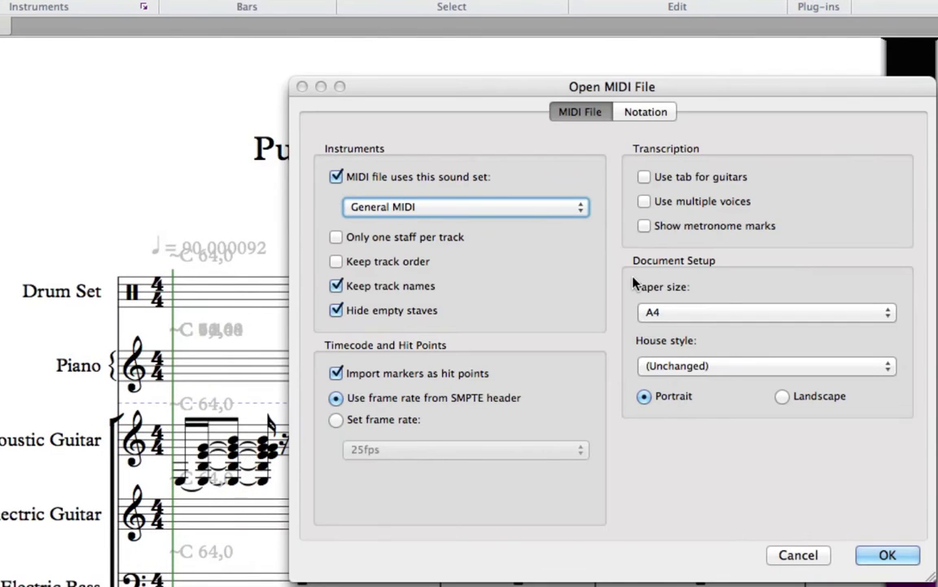
Import the MIDI file again with multiple voices on, all tuplets left at None and an eighth-note minimum duration
{"action": "left_click", "coordinate": [645, 201]}
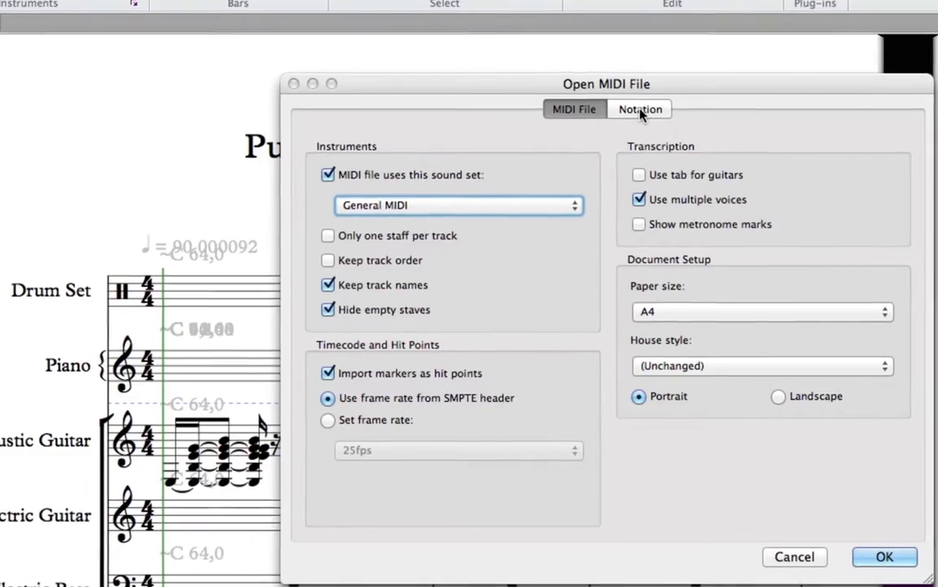
{"action": "left_click", "coordinate": [641, 112]}
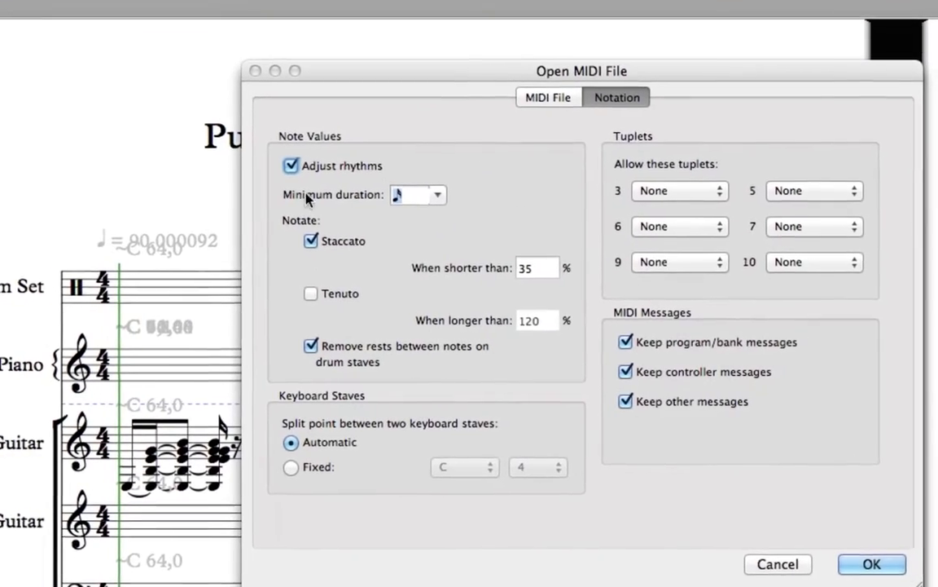
{"action": "left_click", "coordinate": [398, 187]}
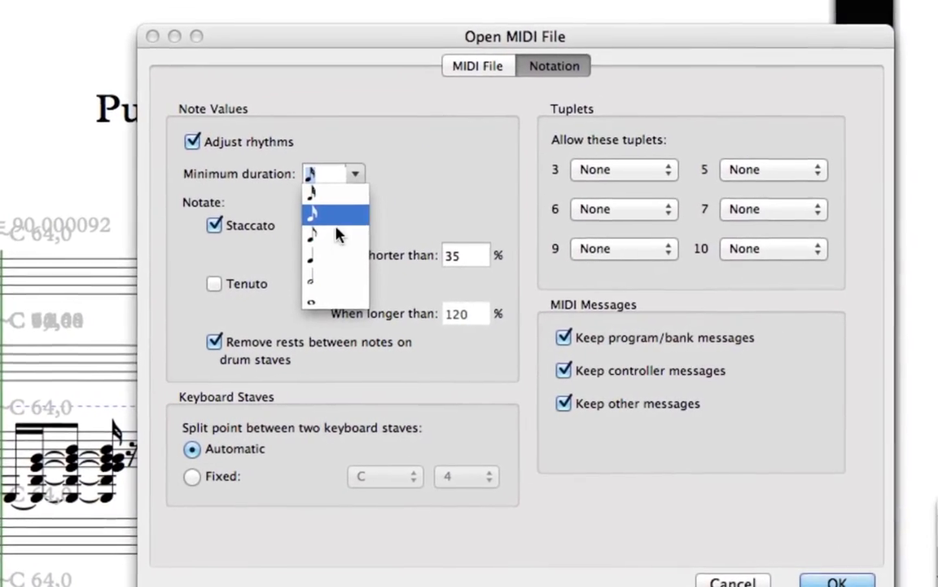
{"action": "left_click", "coordinate": [295, 231]}
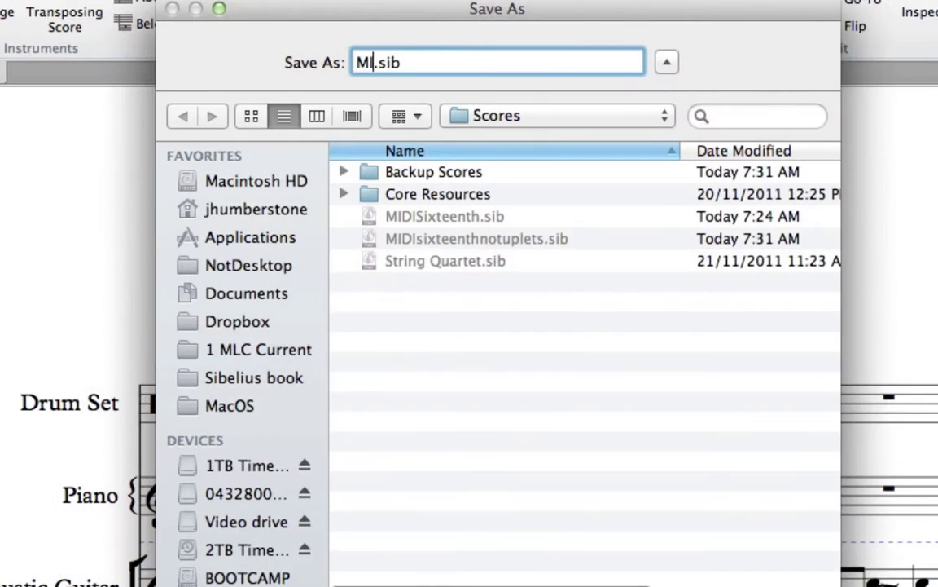
Save the newly imported score in the Scores folder as MIDIeighths
{"action": "type", "text": "DIeigh"}
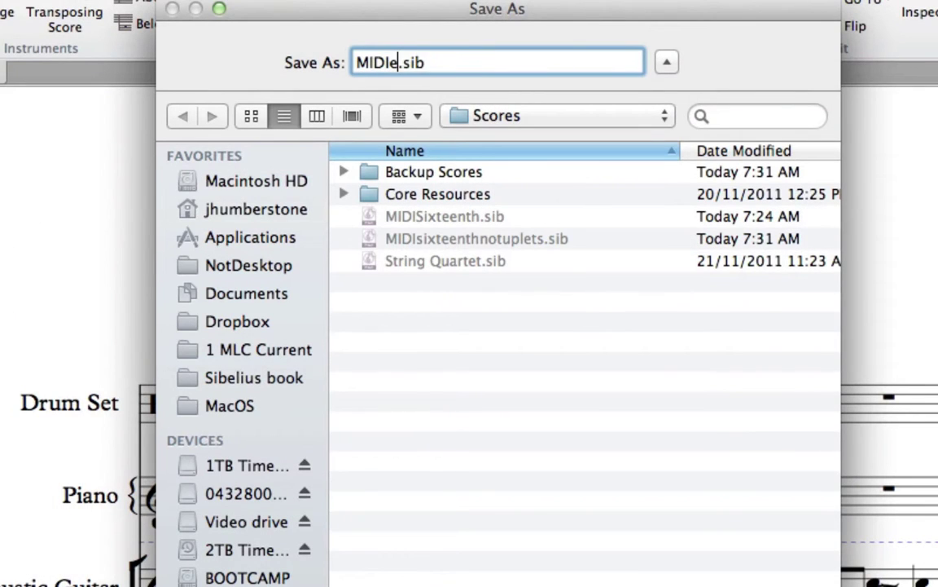
{"action": "type", "text": "ths"}
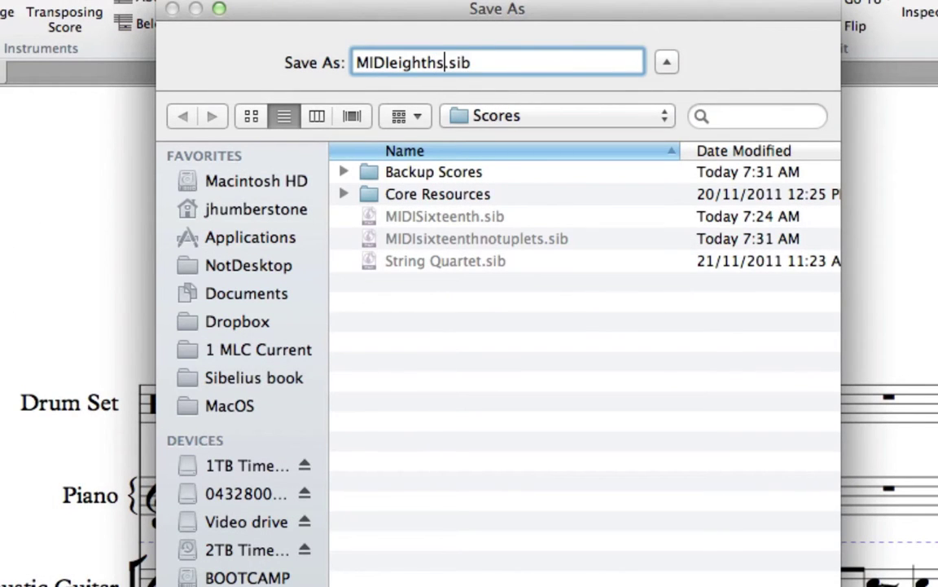
{"action": "key", "text": "Return"}
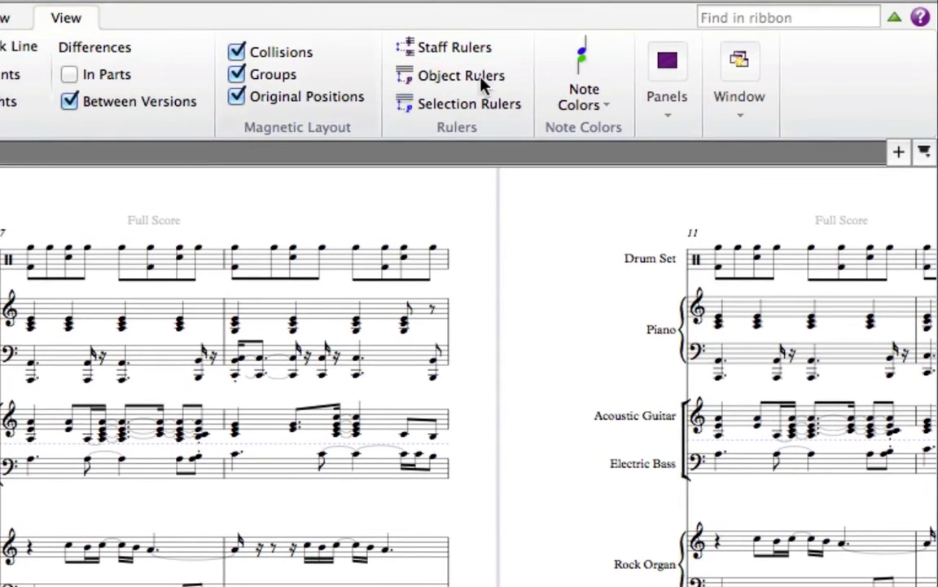
Tile the three open score windows side by side and look through the pages of the MIDIeighths score
{"action": "left_click", "coordinate": [739, 93]}
{"action": "left_click", "coordinate": [661, 175]}
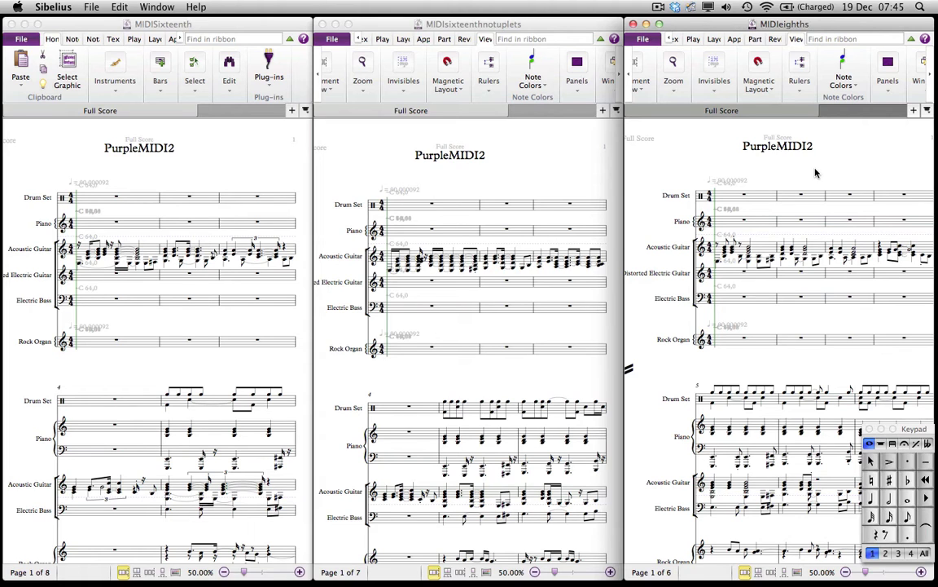
{"action": "scroll", "coordinate": [815, 173], "scroll_direction": "right", "scroll_amount": 5}
{"action": "scroll", "coordinate": [815, 172], "scroll_direction": "right", "scroll_amount": 5}
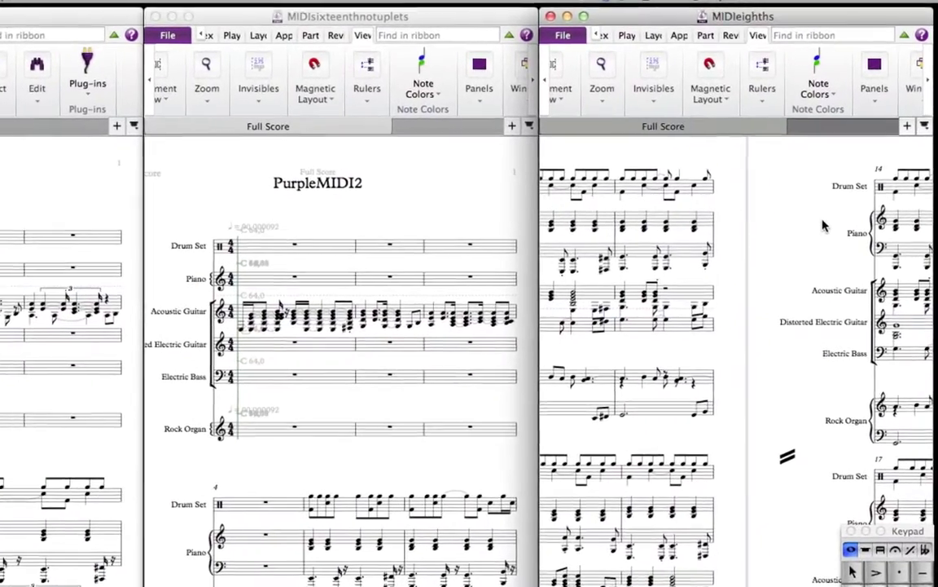
{"action": "scroll", "coordinate": [824, 226], "scroll_direction": "left", "scroll_amount": 5}
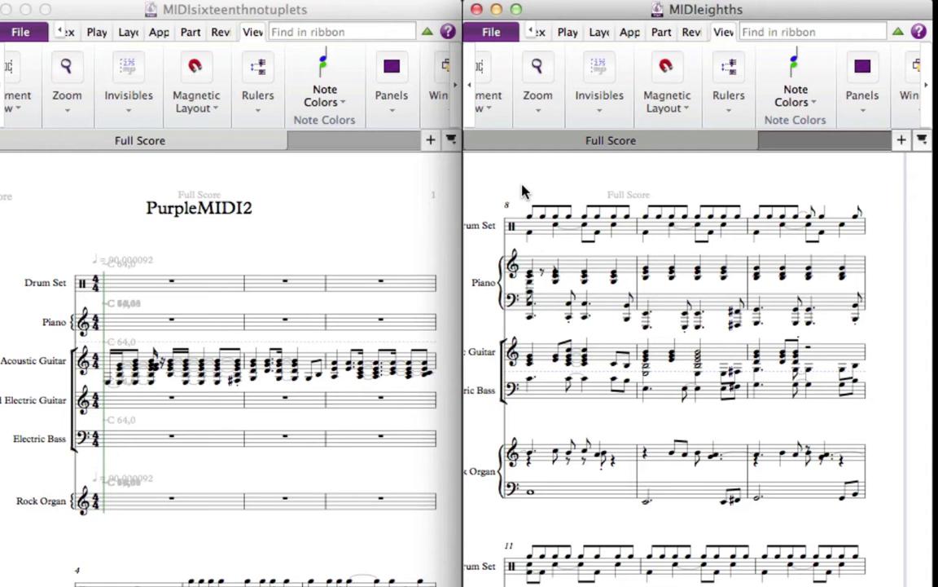
{"action": "scroll", "coordinate": [522, 190], "scroll_direction": "left", "scroll_amount": 5}
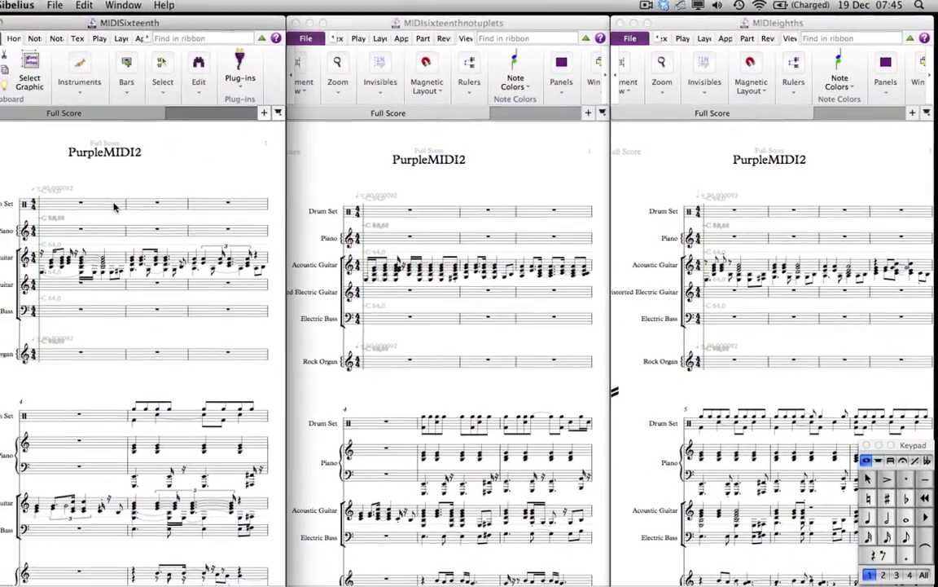
Select the entire Drum Set staff in MIDISixteenth and MIDIeighths, and the entire Rock Organ staff in MIDIeighths, to compare their notation
{"action": "left_click", "coordinate": [67, 215]}
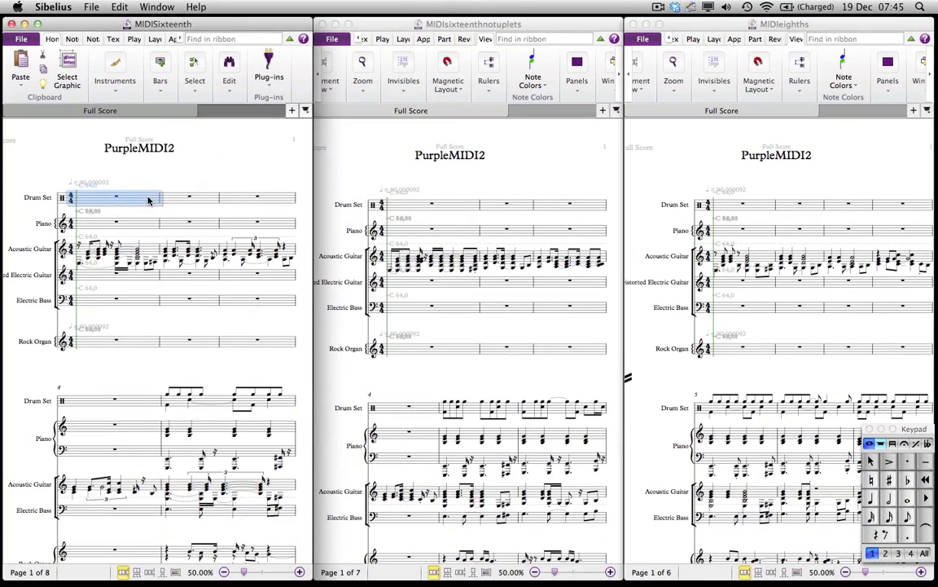
{"action": "triple_click", "coordinate": [149, 200]}
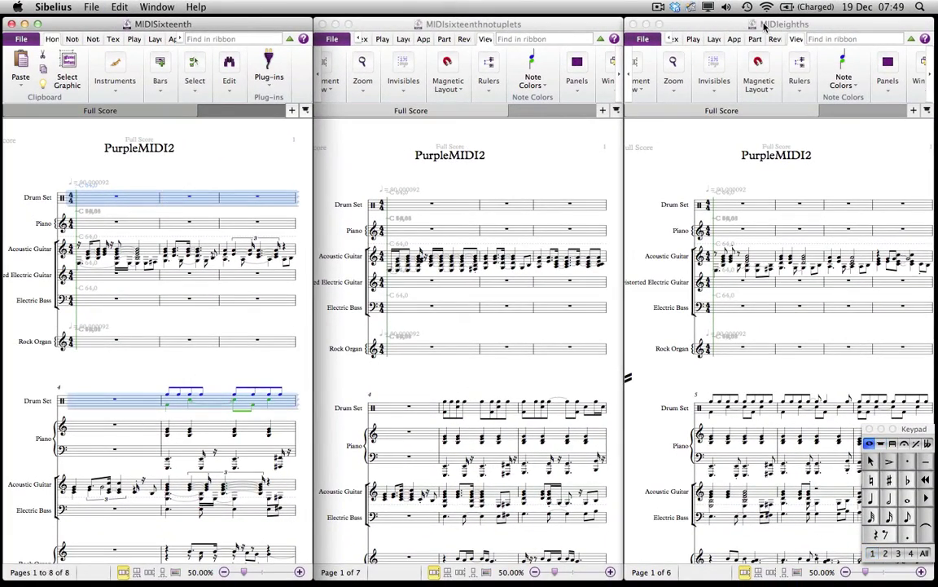
{"action": "left_click", "coordinate": [756, 139]}
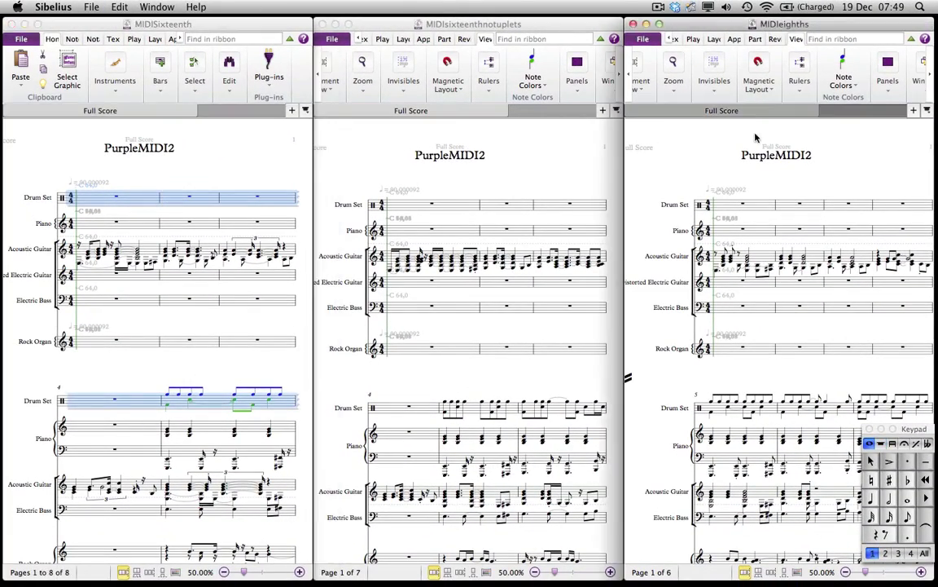
{"action": "left_click", "coordinate": [761, 210]}
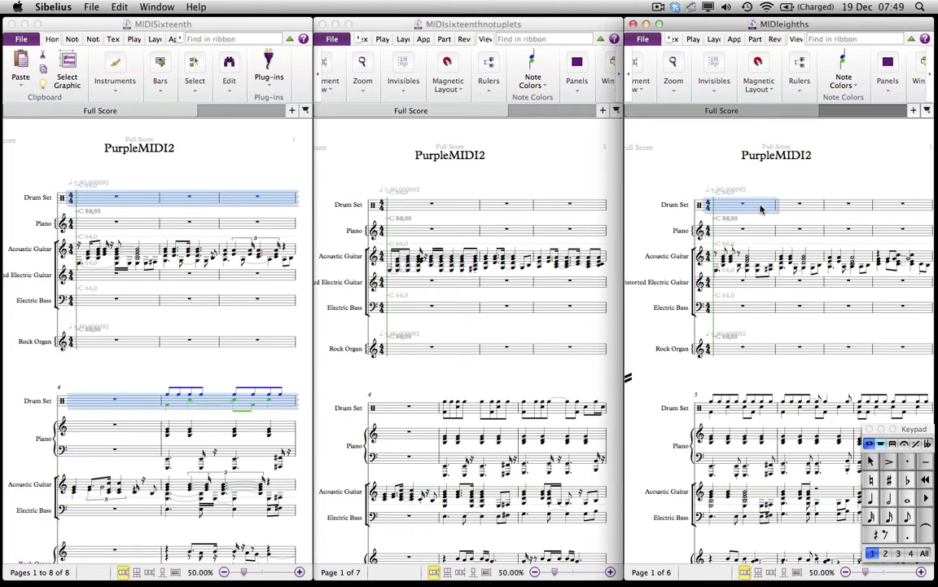
{"action": "key", "text": "super+shift+End"}
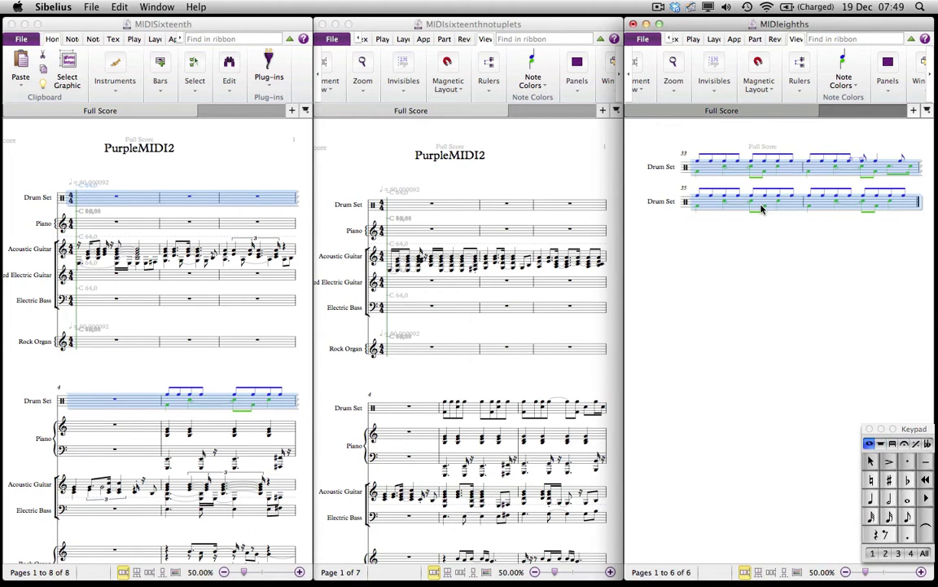
{"action": "key", "text": "Home"}
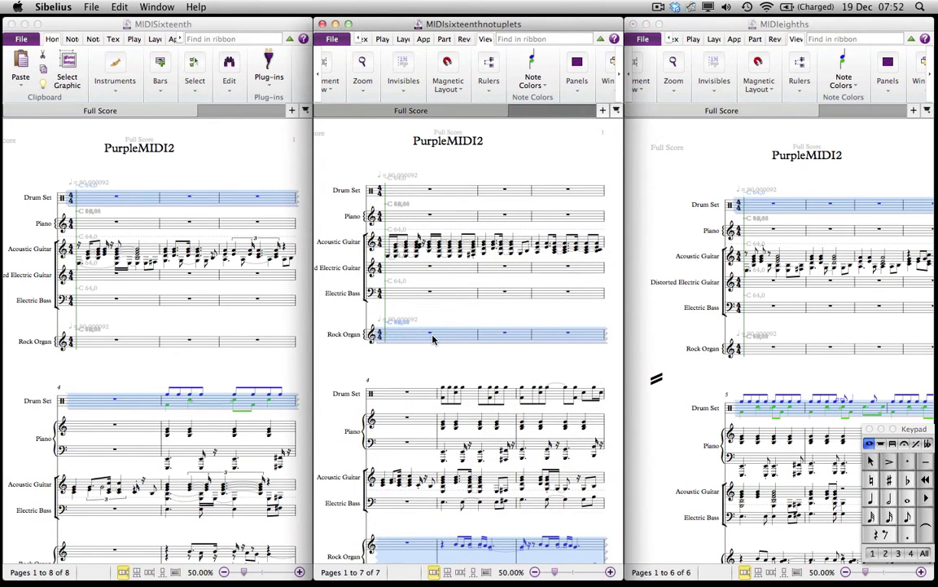
{"action": "left_click", "coordinate": [758, 350]}
{"action": "key", "text": "super+shift+End"}
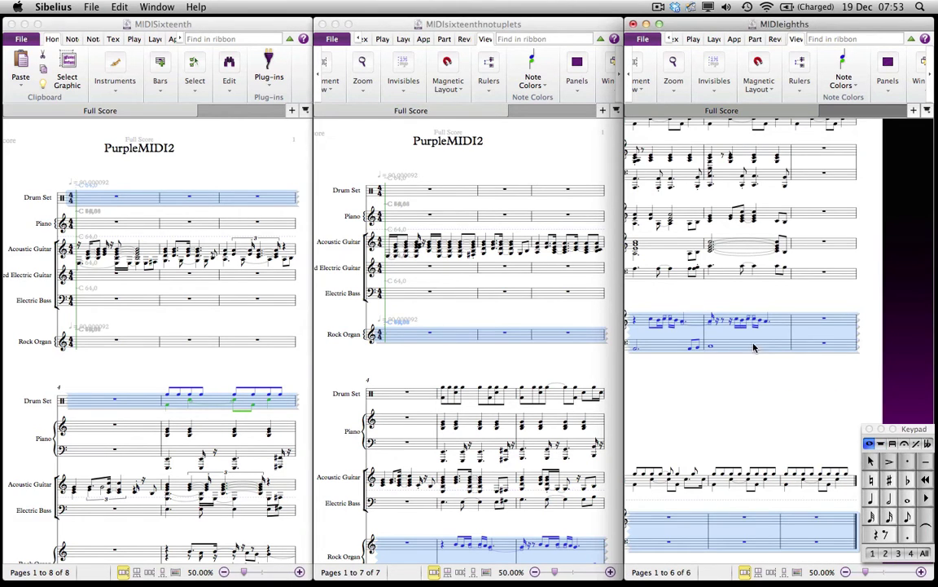
Enlarge the MIDIeighths window, clear the selection and examine the parts around bars 28 to 30 at 87.50% zoom
{"action": "left_click", "coordinate": [659, 24]}
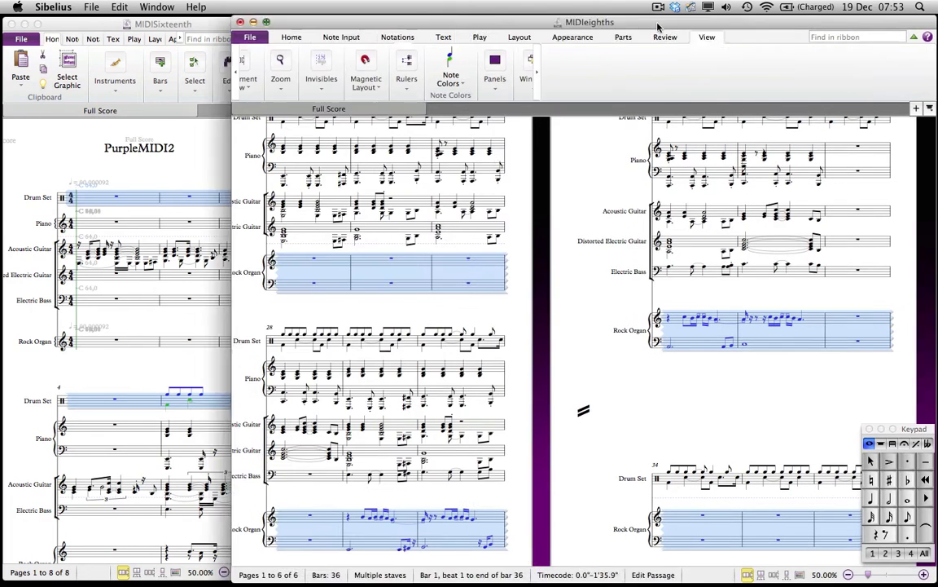
{"action": "key", "text": "Escape"}
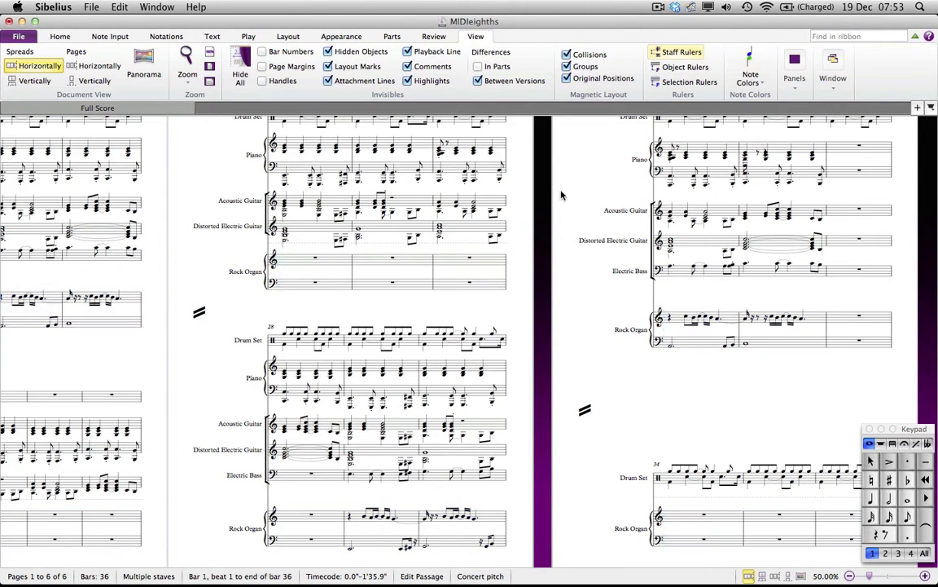
{"action": "scroll", "coordinate": [468, 236], "scroll_direction": "down", "scroll_amount": 2}
{"action": "scroll", "coordinate": [468, 236], "scroll_direction": "right", "scroll_amount": 1}
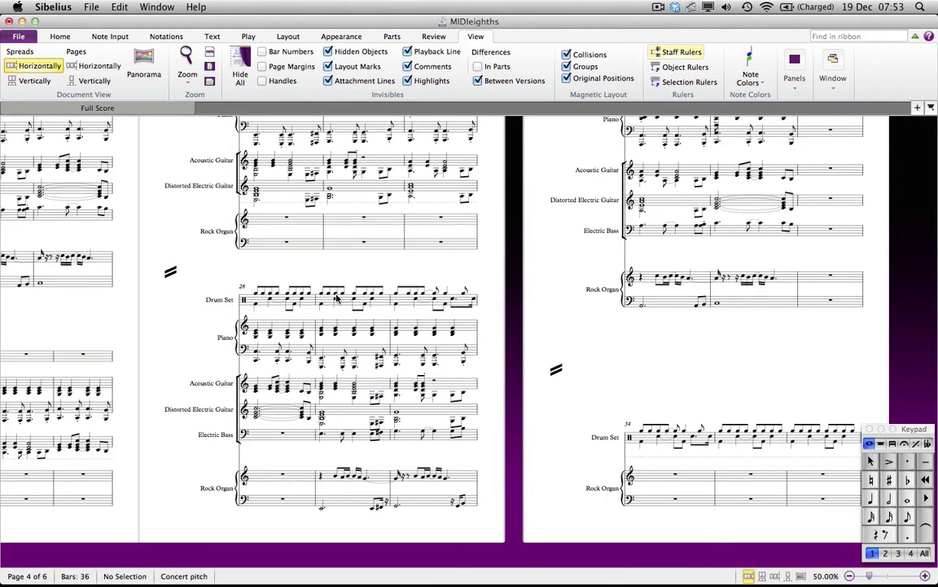
{"action": "left_click", "coordinate": [322, 293]}
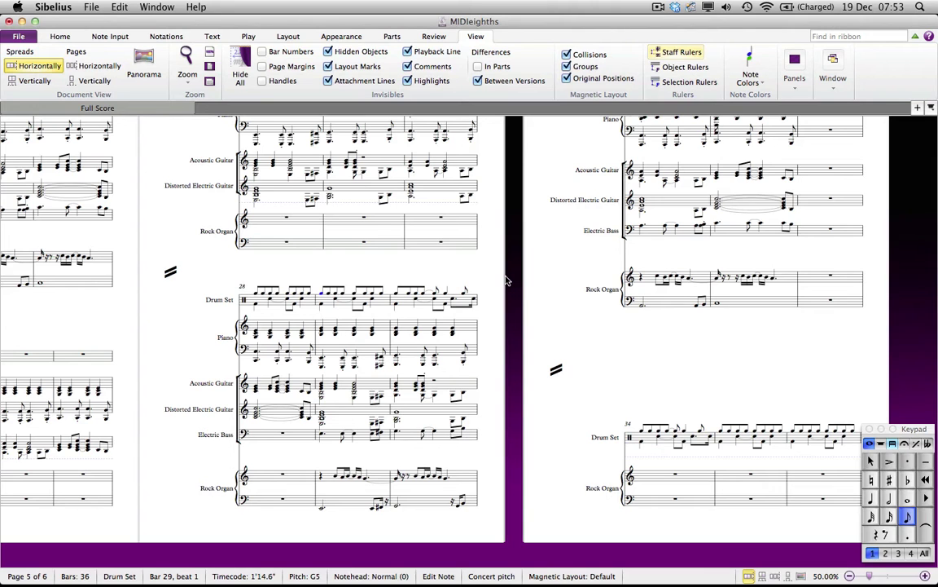
{"action": "key", "text": "super+equal"}
{"action": "key", "text": "super+equal"}
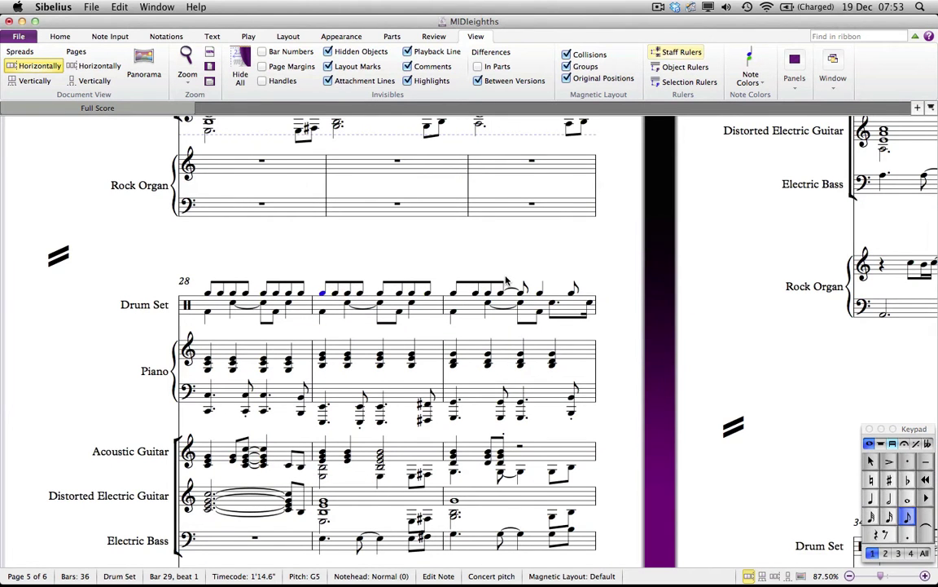
{"action": "scroll", "coordinate": [505, 281], "scroll_direction": "down", "scroll_amount": 4}
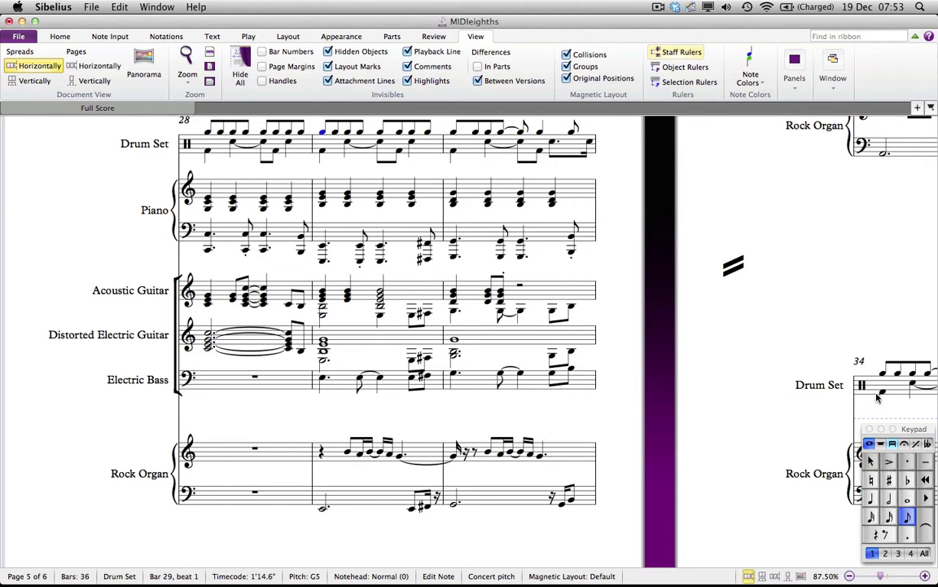
{"action": "scroll", "coordinate": [819, 343], "scroll_direction": "up", "scroll_amount": 2}
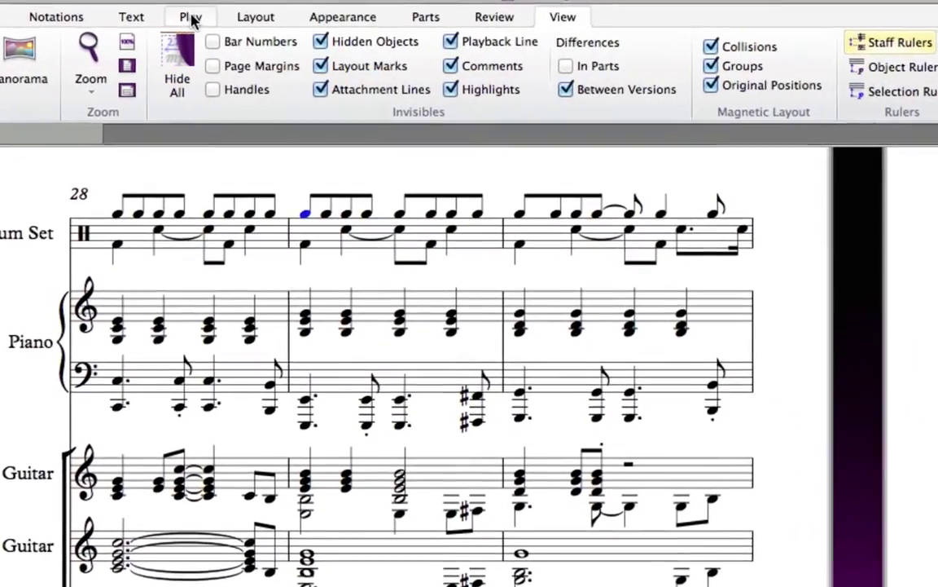
Play the MIDIeighths score from bar 29 with Live Playback on and with it off to compare the sound
{"action": "left_click", "coordinate": [201, 21]}
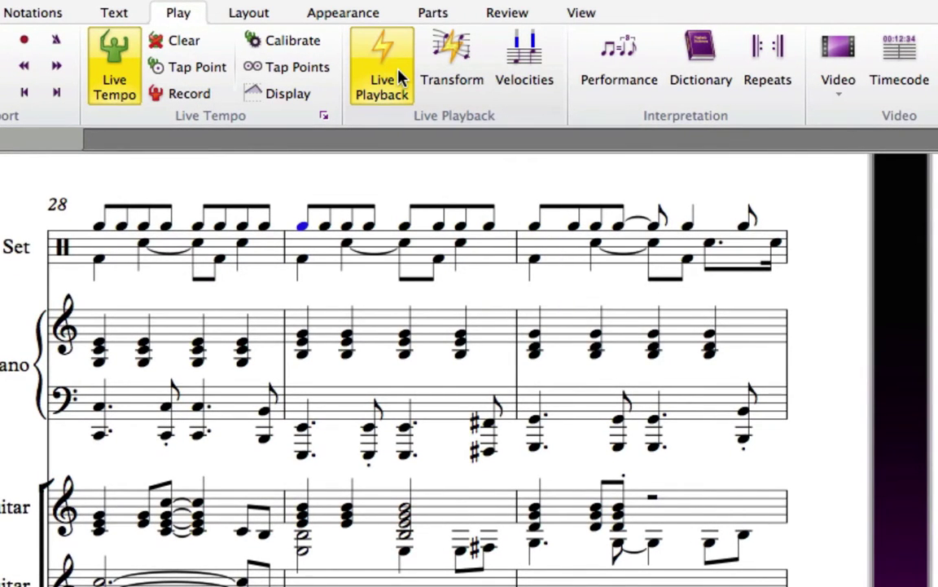
{"action": "left_click", "coordinate": [399, 78]}
{"action": "left_click", "coordinate": [398, 80]}
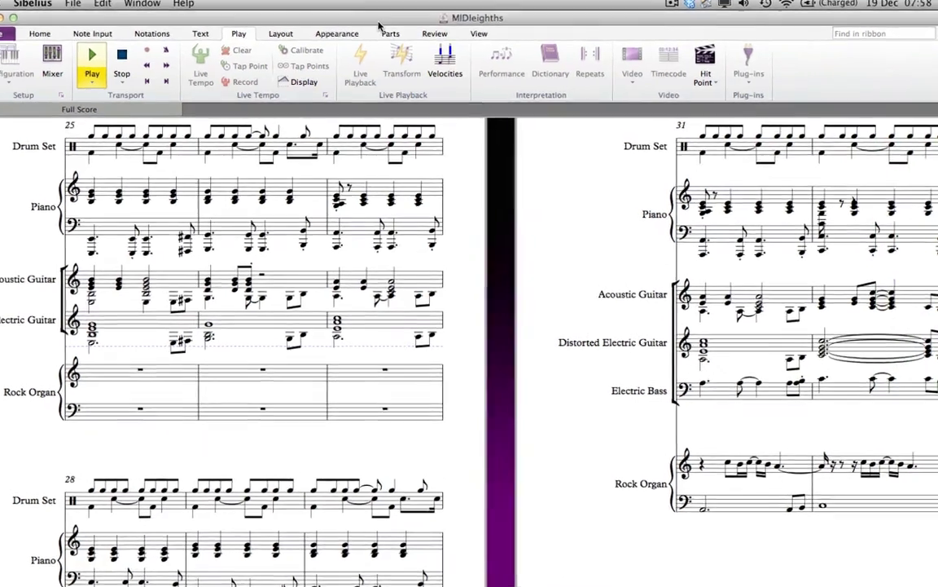
{"action": "key", "text": "space"}
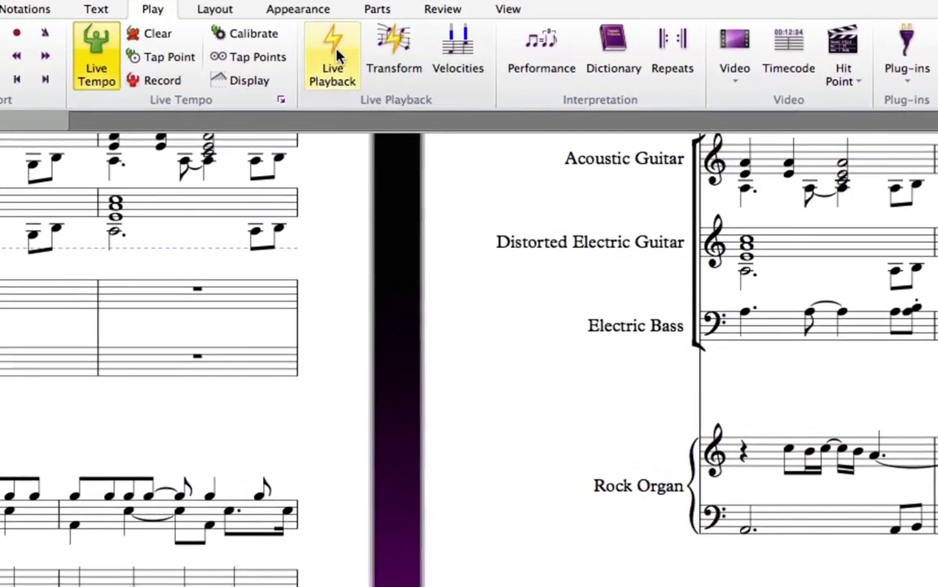
{"action": "left_click", "coordinate": [341, 61]}
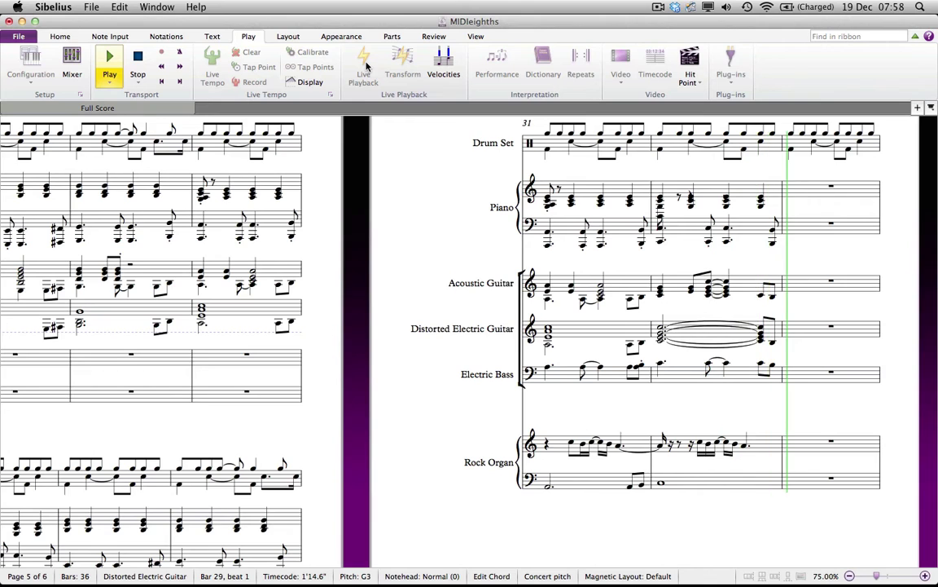
{"action": "key", "text": "space"}
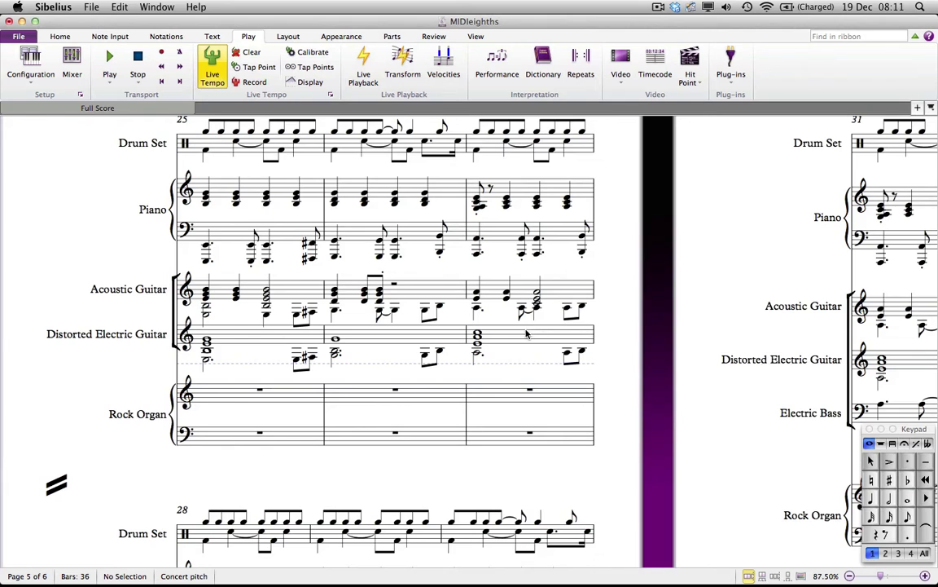
Show the empty staves of all instruments throughout the entire MIDIeighths score
{"action": "scroll", "coordinate": [527, 334], "scroll_direction": "up", "scroll_amount": 5}
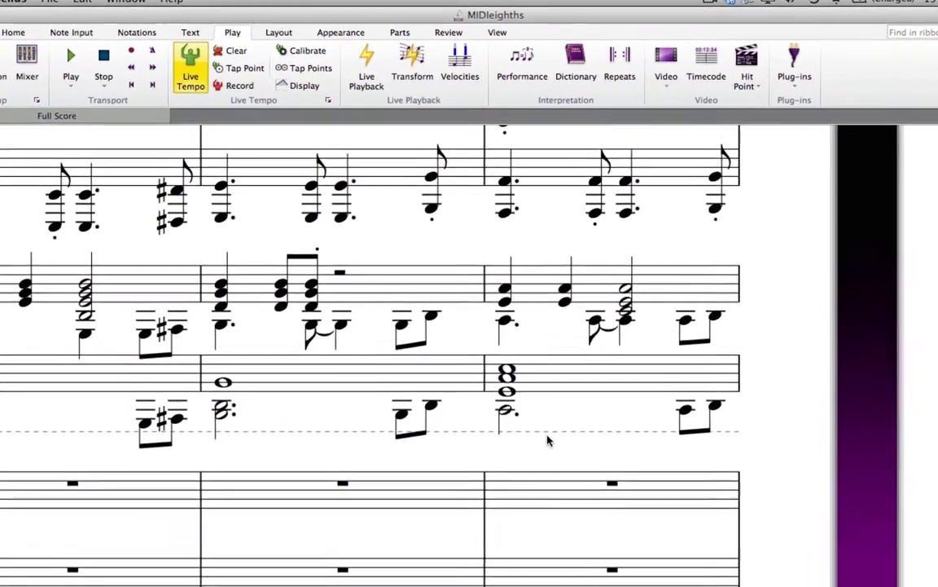
{"action": "key", "text": "super+a"}
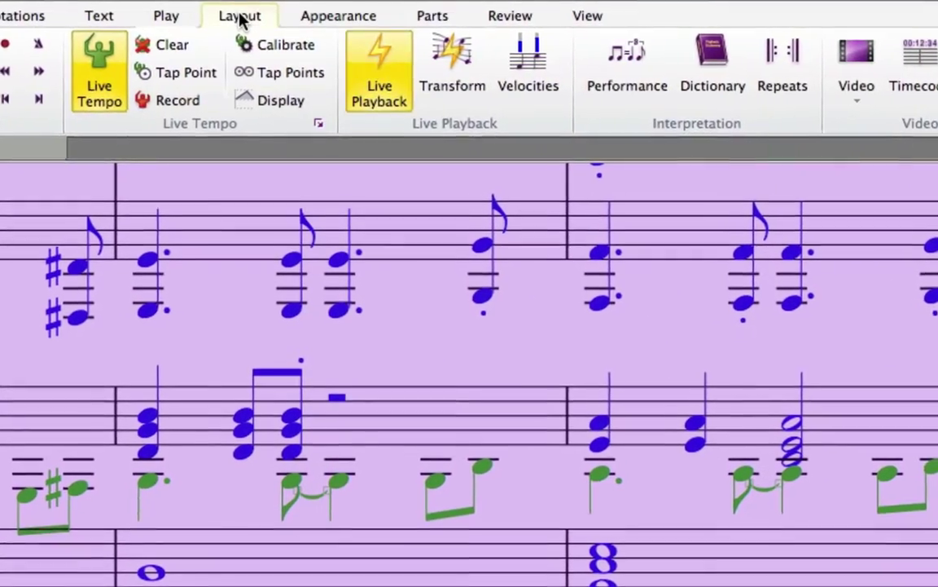
{"action": "left_click", "coordinate": [241, 21]}
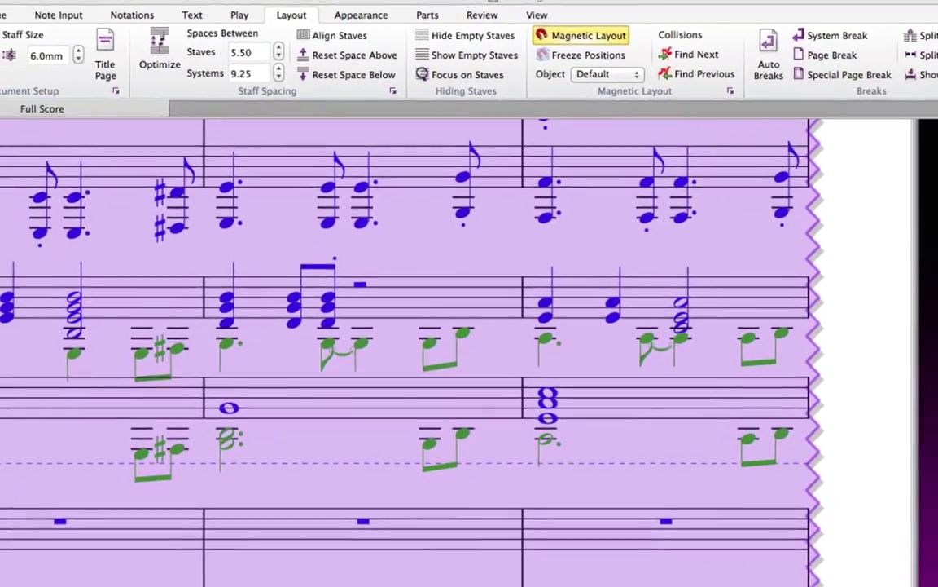
{"action": "left_click", "coordinate": [485, 62]}
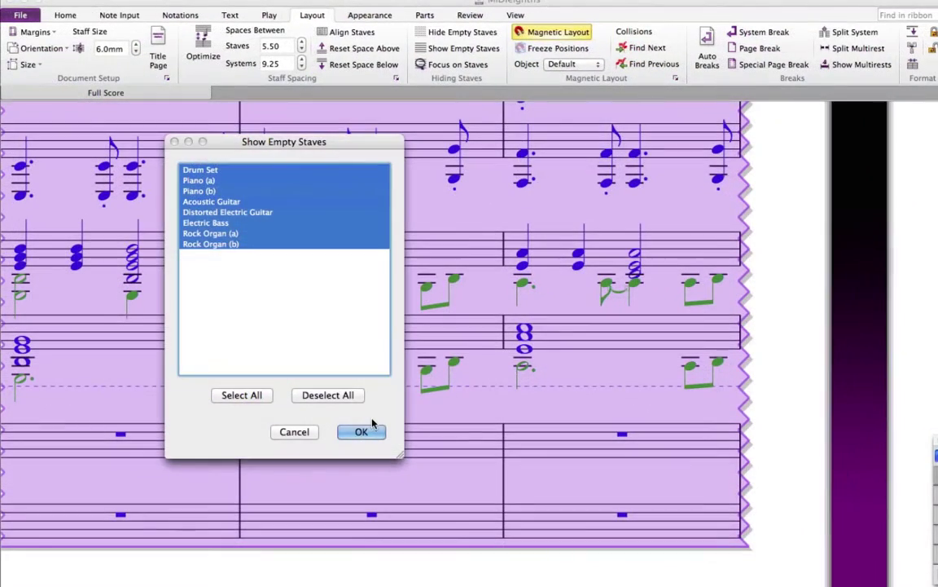
{"action": "left_click", "coordinate": [362, 433]}
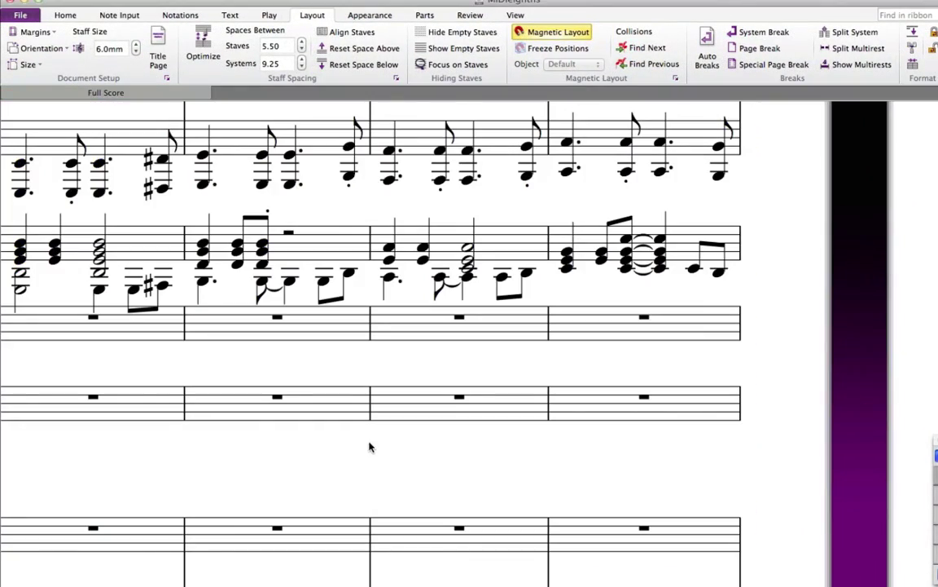
Shorten the Drum Set staff's instrument name at bar 28 to "Dr."
{"action": "scroll", "coordinate": [679, 377], "scroll_direction": "right", "scroll_amount": 10}
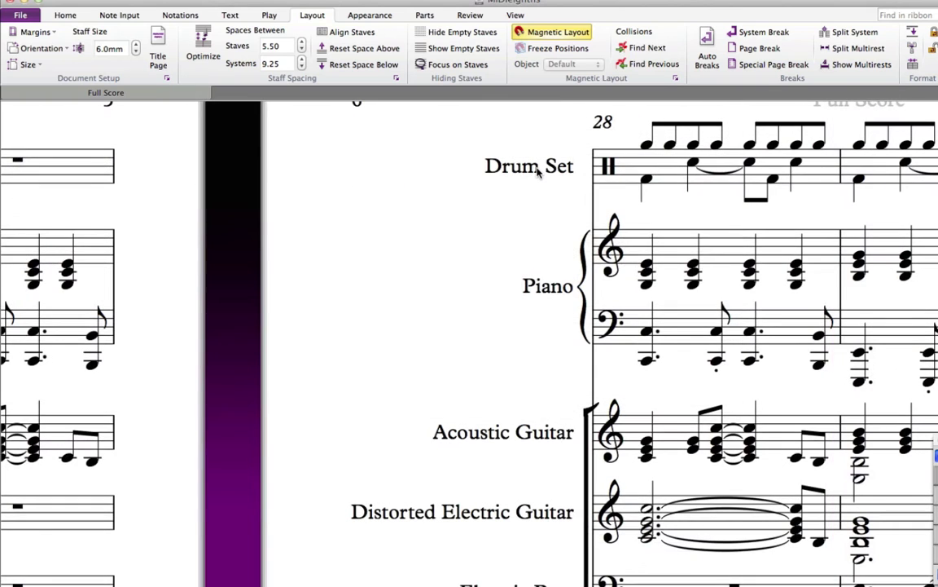
{"action": "double_click", "coordinate": [538, 167]}
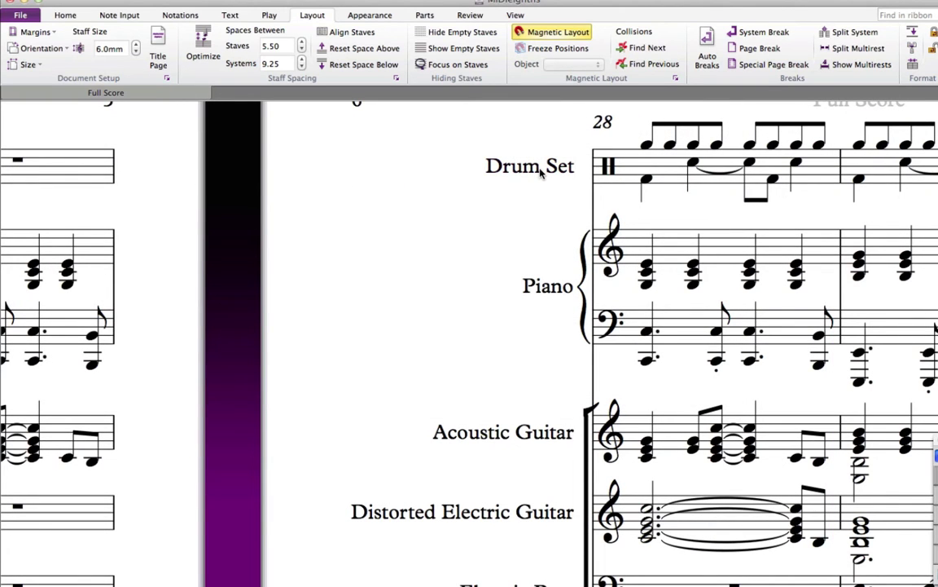
{"action": "key", "text": "BackSpace"}
{"action": "key", "text": "BackSpace"}
{"action": "key", "text": "BackSpace"}
{"action": "key", "text": "BackSpace"}
{"action": "key", "text": "BackSpace"}
{"action": "key", "text": "BackSpace"}
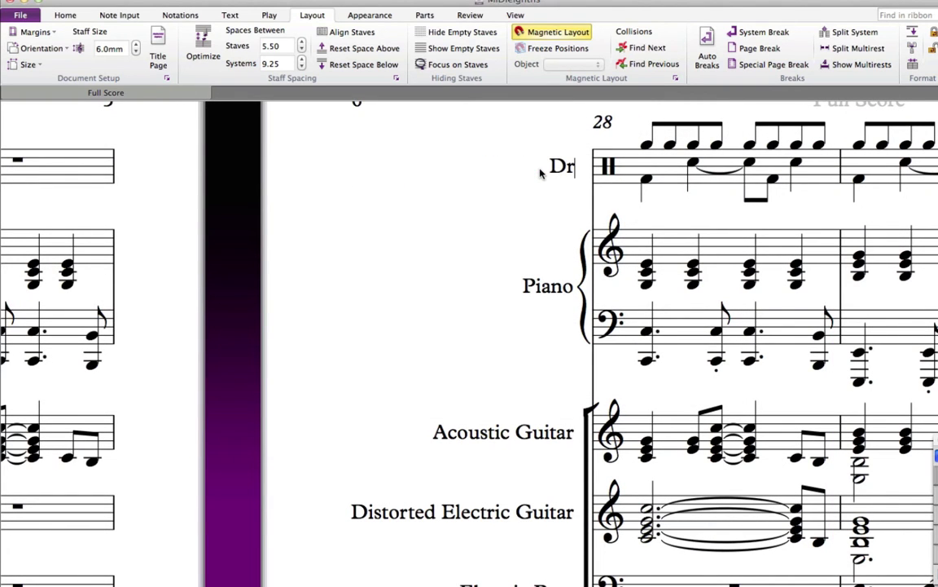
{"action": "type", "text": "."}
{"action": "key", "text": "Escape"}
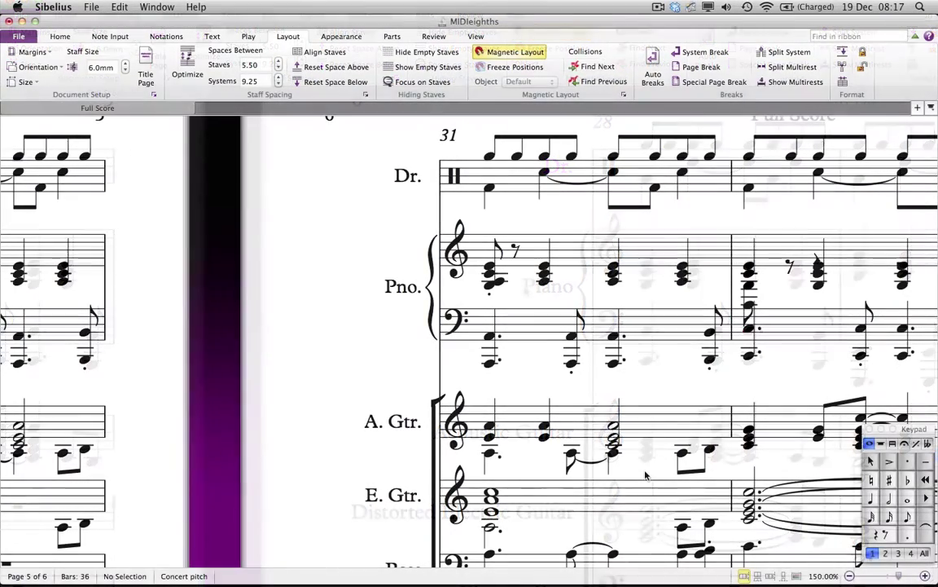
Shorten the Rock Organ staff's instrument name at bar 31 to "Organ" by removing the word "Rock"
{"action": "left_click_drag", "start_coordinate": [646, 473], "coordinate": [570, 274]}
{"action": "double_click", "coordinate": [338, 528]}
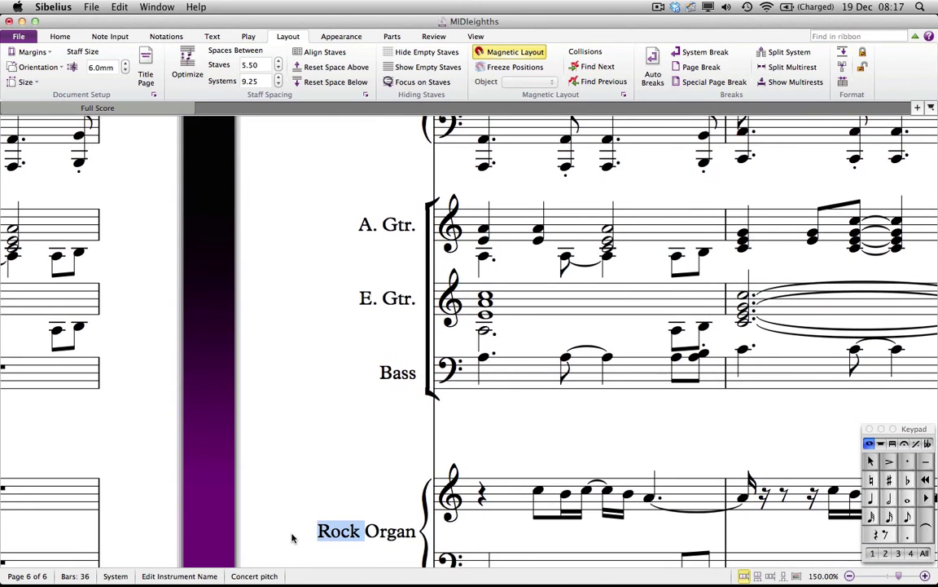
{"action": "key", "text": "Delete"}
{"action": "key", "text": "Delete"}
{"action": "key", "text": "Escape"}
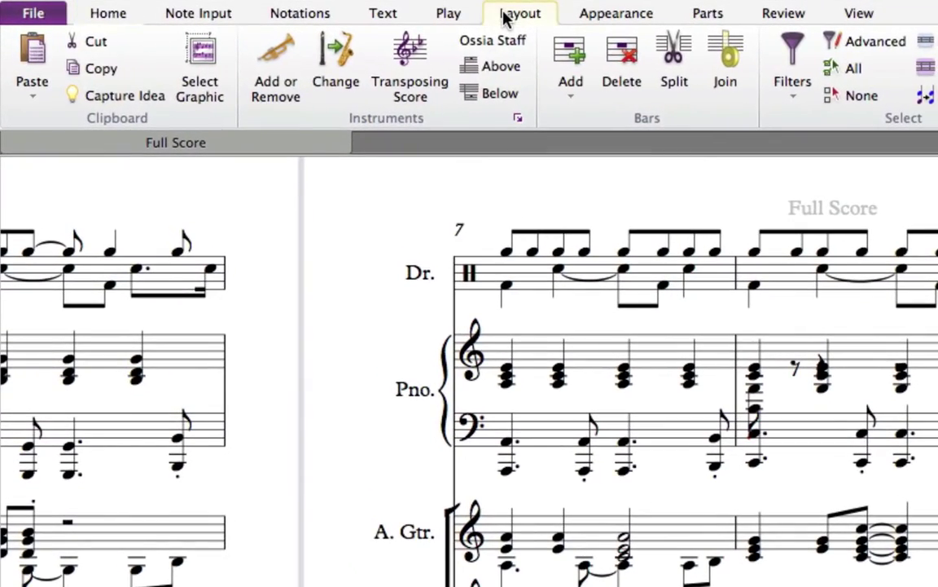
Reduce the staff size of the score to 5.6 mm
{"action": "left_click", "coordinate": [500, 15]}
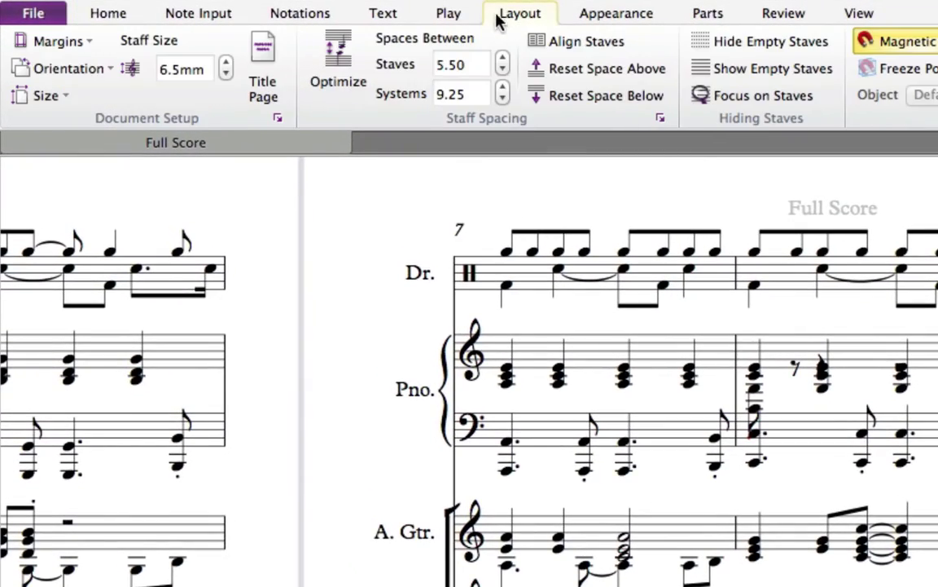
{"action": "left_click", "coordinate": [226, 79]}
{"action": "left_click", "coordinate": [226, 79]}
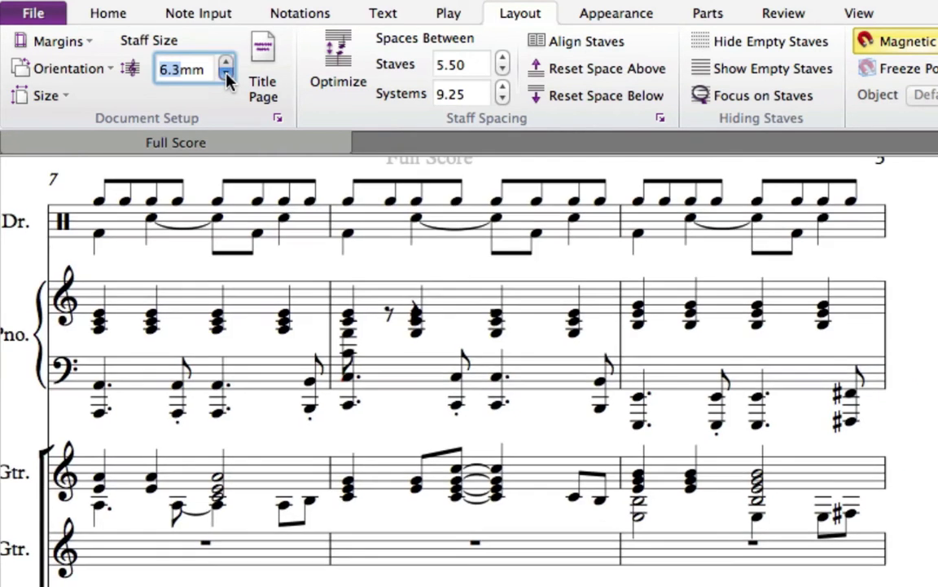
{"action": "left_click", "coordinate": [227, 79]}
{"action": "left_click", "coordinate": [226, 79]}
{"action": "left_click", "coordinate": [226, 79]}
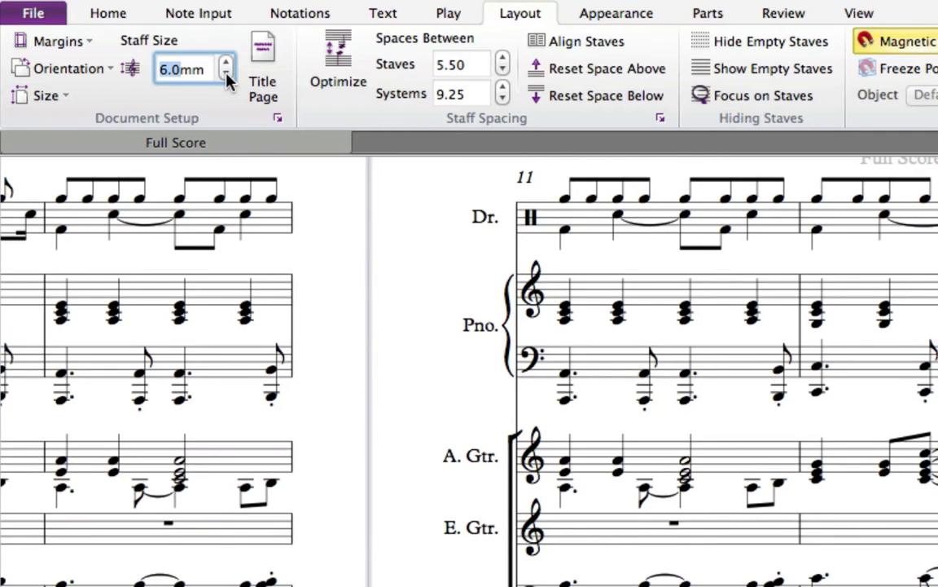
{"action": "left_click", "coordinate": [226, 79]}
{"action": "left_click", "coordinate": [227, 79]}
{"action": "left_click", "coordinate": [227, 79]}
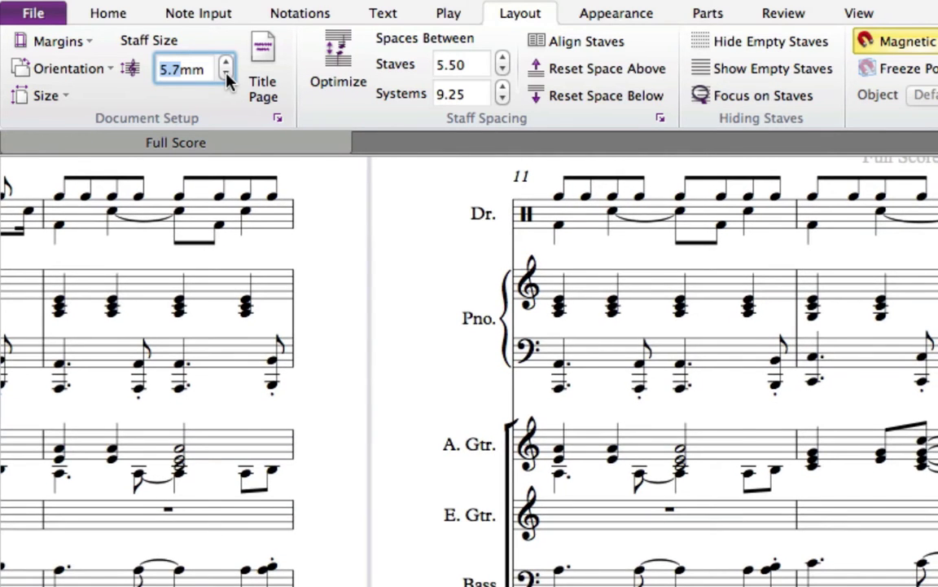
{"action": "left_click", "coordinate": [227, 79]}
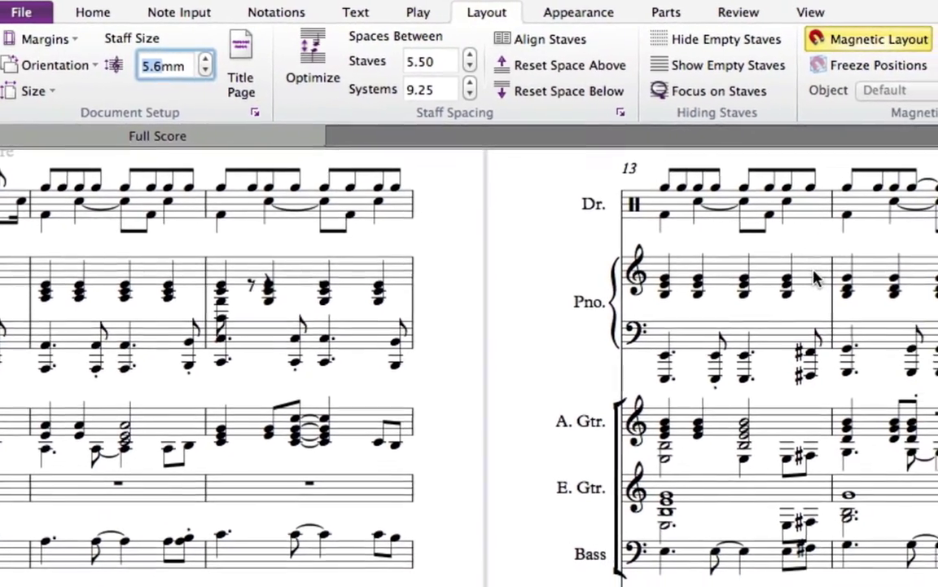
Select both piano staves in bars 13 to 16 and use the Advanced Filter to keep only notes and chords with a staccato dot selected
{"action": "left_click", "coordinate": [814, 278]}
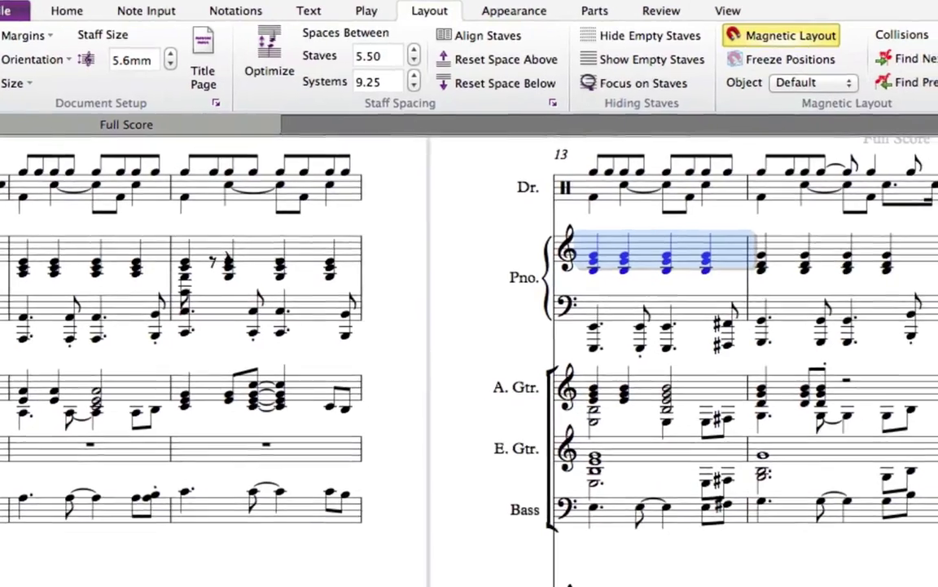
{"action": "left_click", "coordinate": [931, 282], "text": "shift"}
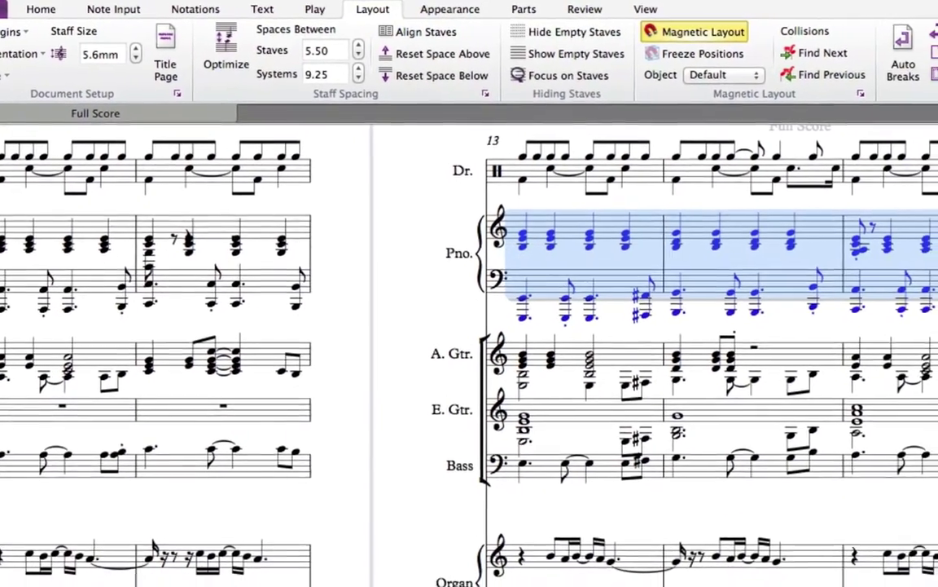
{"action": "key", "text": "super+equal"}
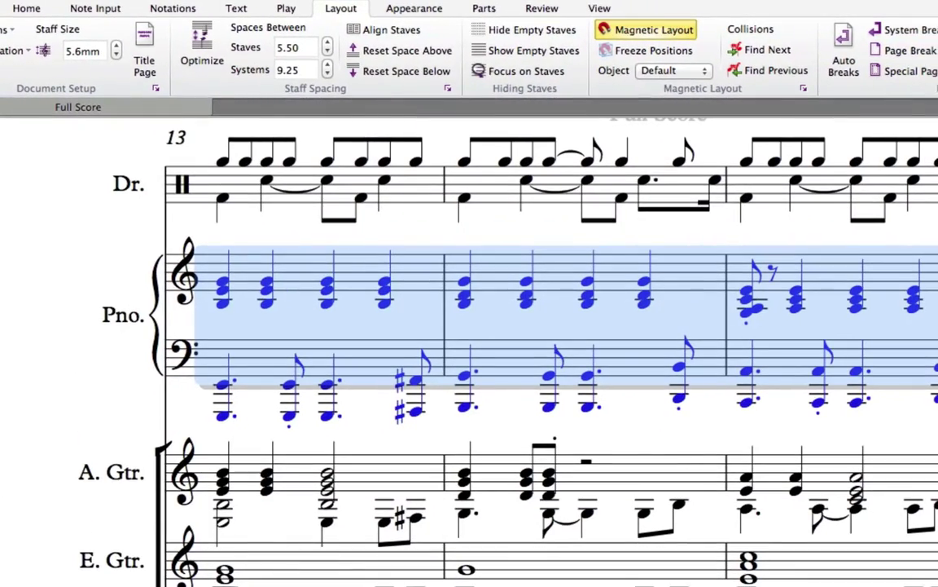
{"action": "scroll", "coordinate": [838, 219], "scroll_direction": "right", "scroll_amount": 3}
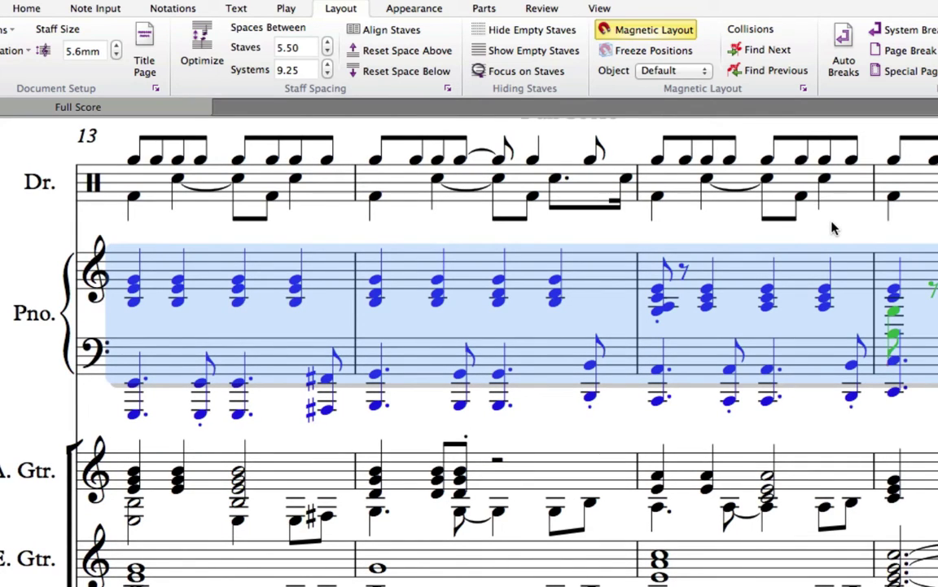
{"action": "left_click", "coordinate": [23, 12]}
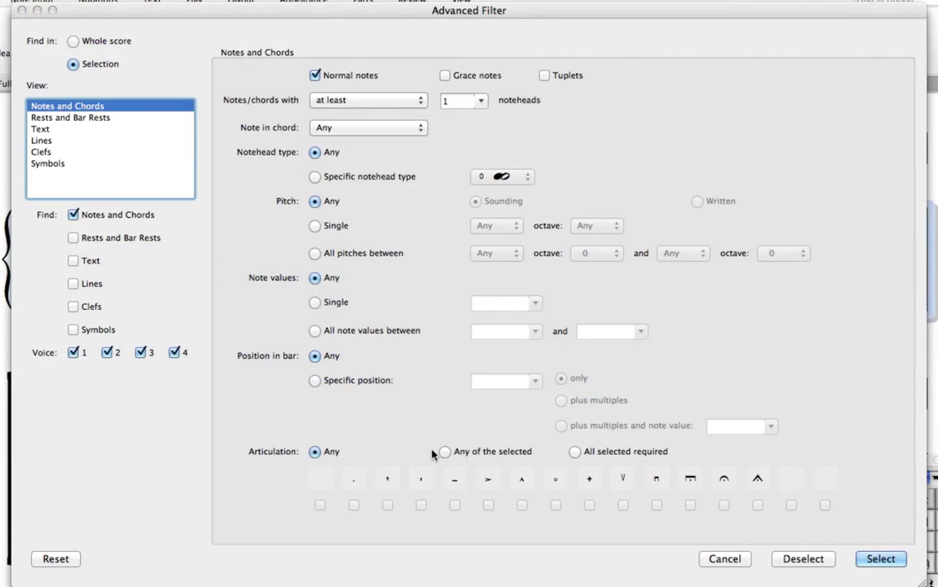
{"action": "left_click", "coordinate": [441, 448]}
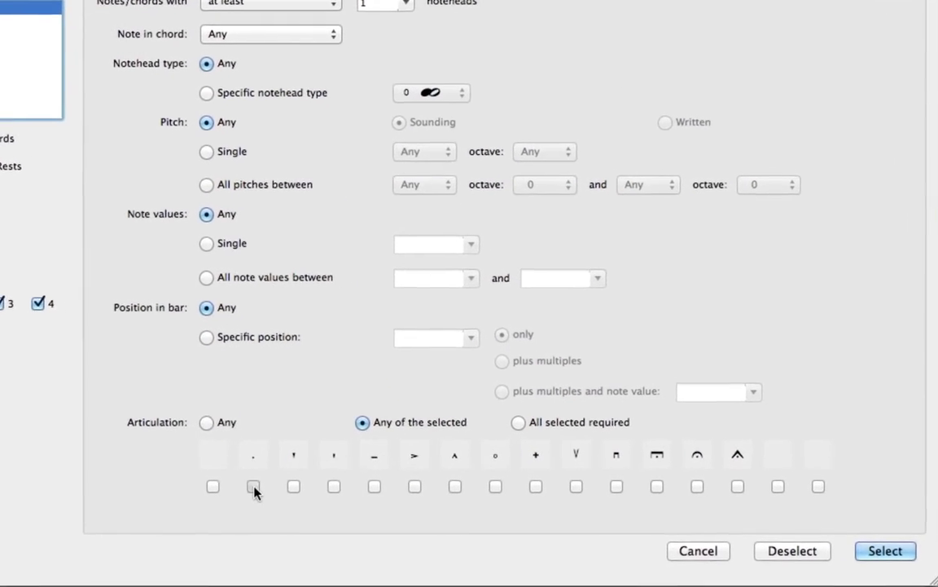
{"action": "left_click", "coordinate": [342, 502]}
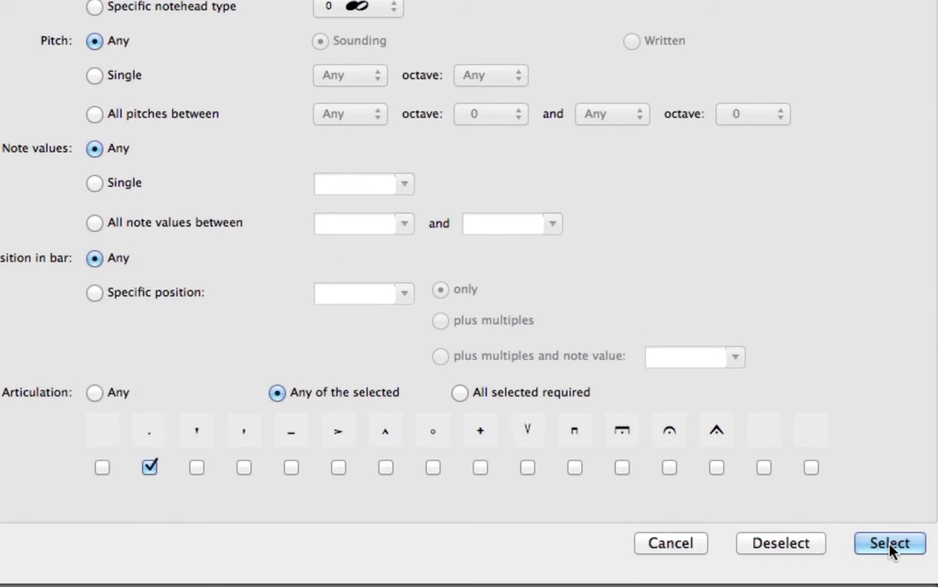
{"action": "left_click", "coordinate": [890, 543]}
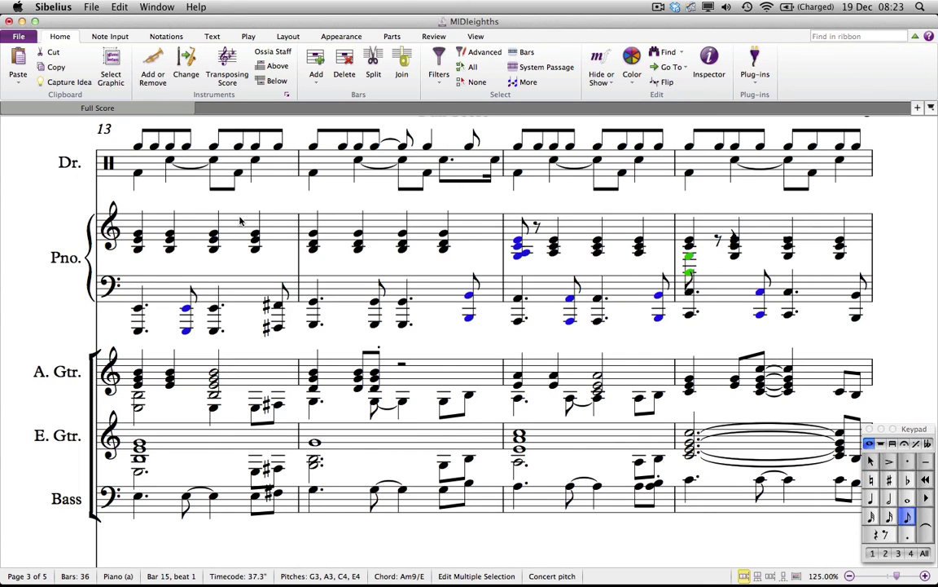
Optimize the staff spacing of the score
{"action": "left_click", "coordinate": [289, 36]}
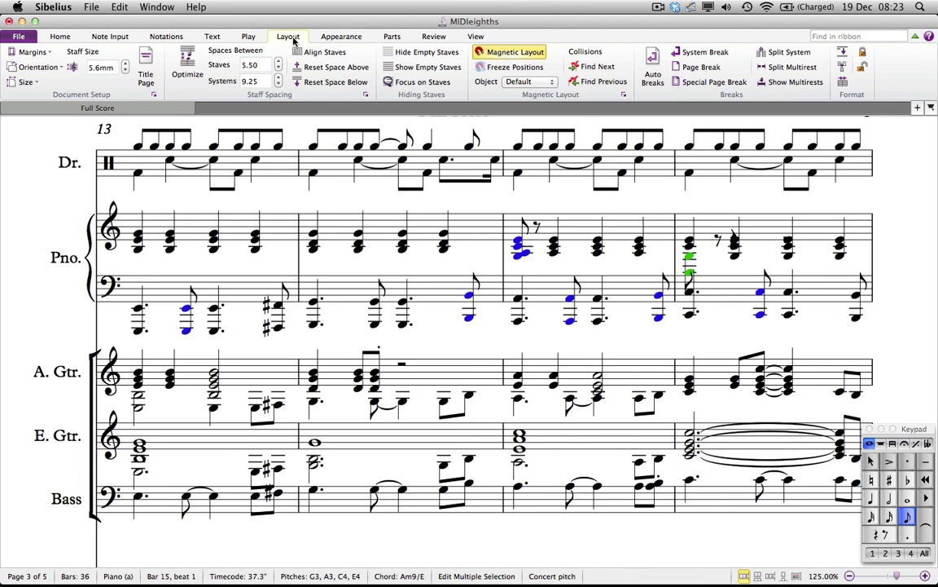
{"action": "left_click", "coordinate": [185, 66]}
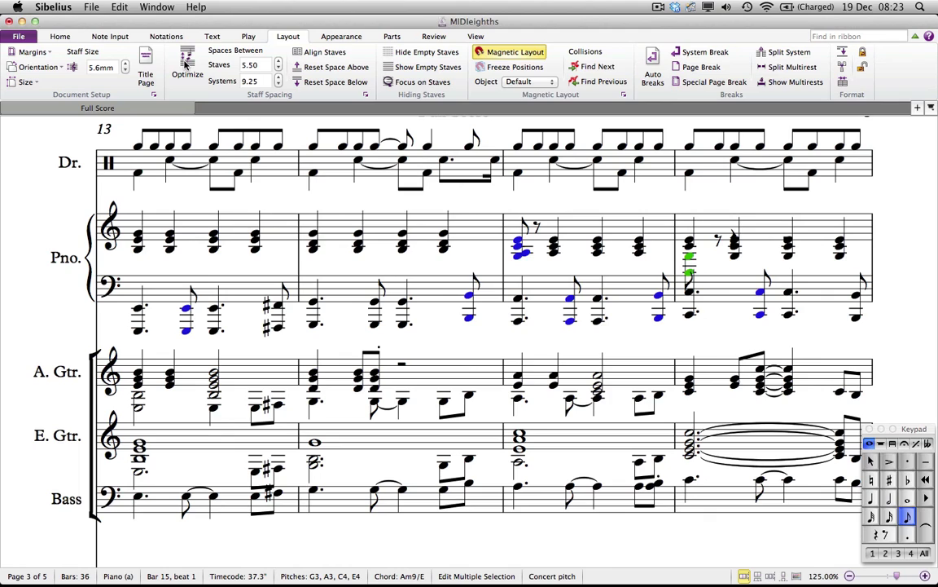